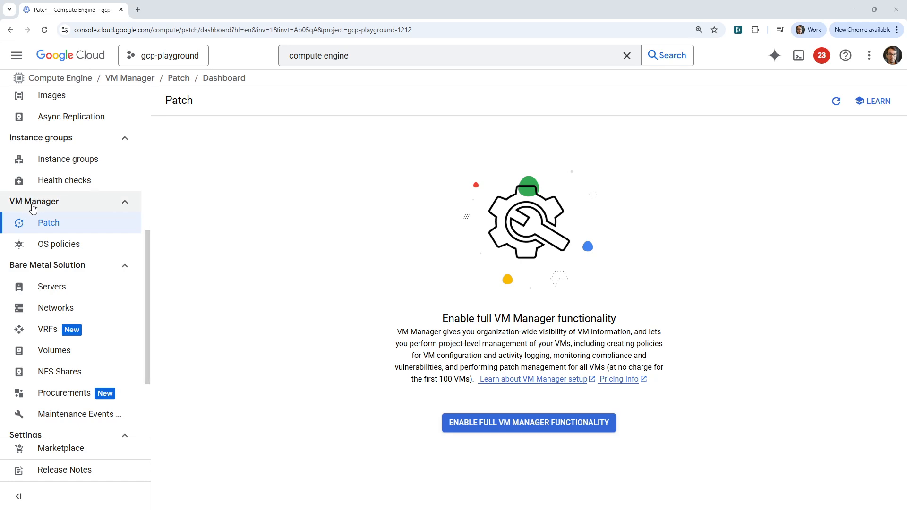
- Enable full VM Manager functionality for the gcp-playground project from the OS policies page
click(75, 247)
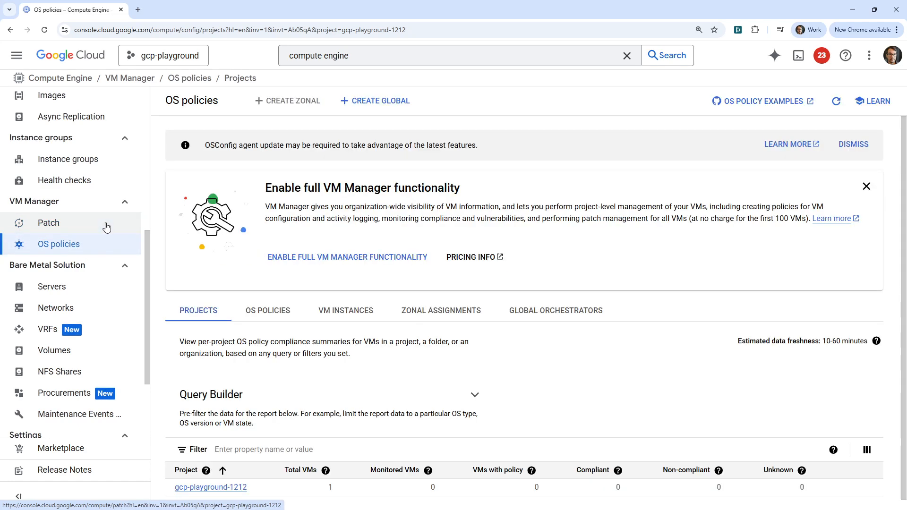
click(106, 228)
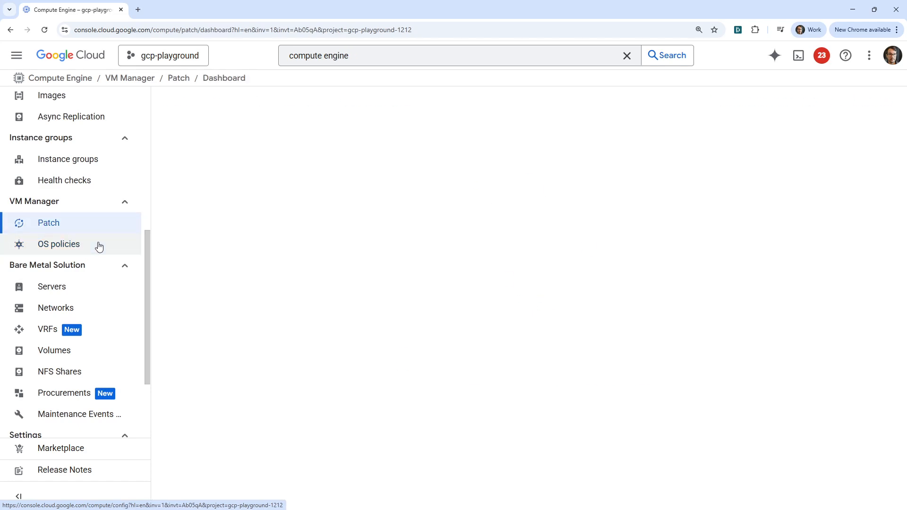
click(98, 243)
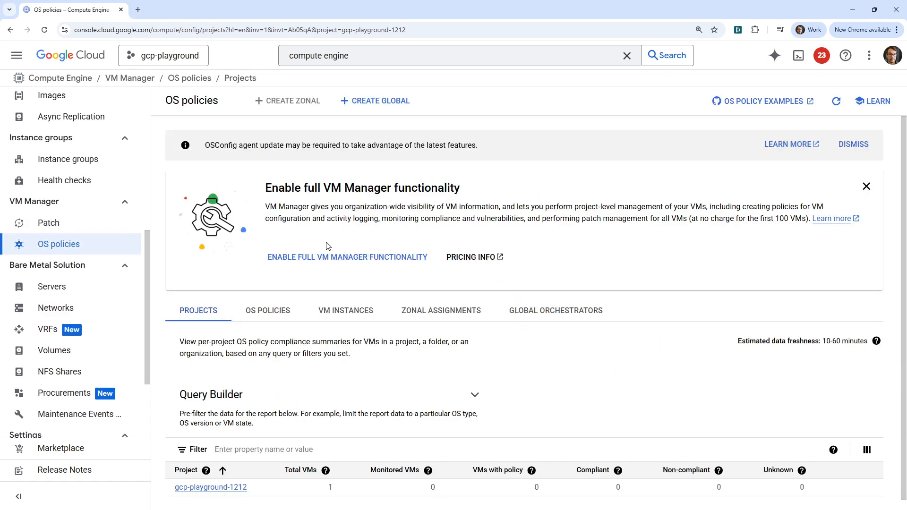
click(325, 259)
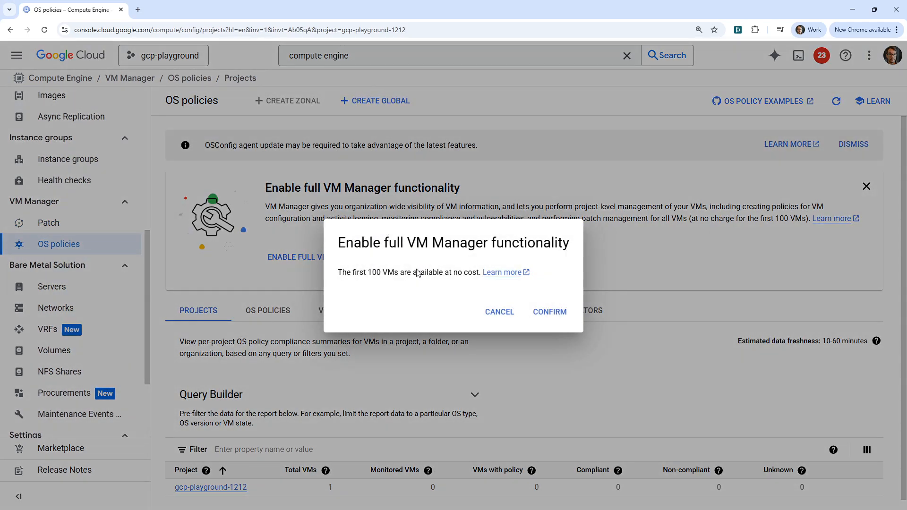
drag(349, 277, 451, 275)
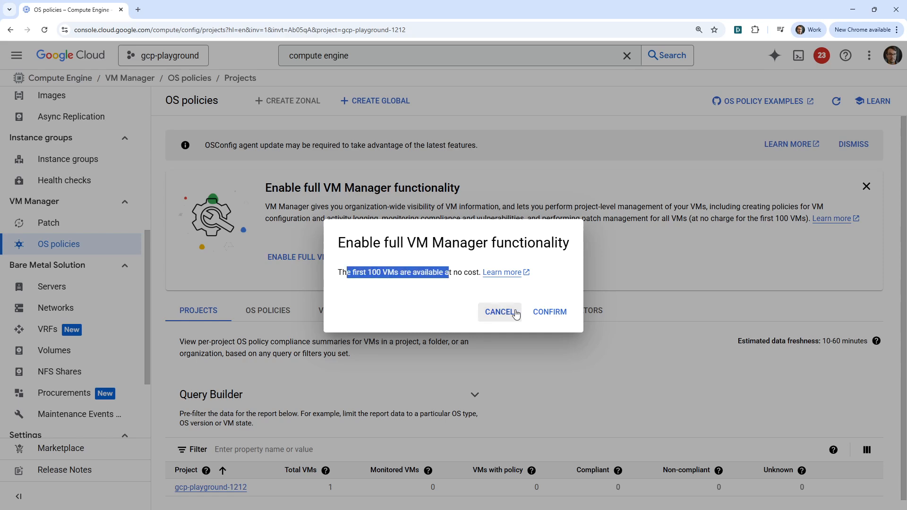
click(548, 314)
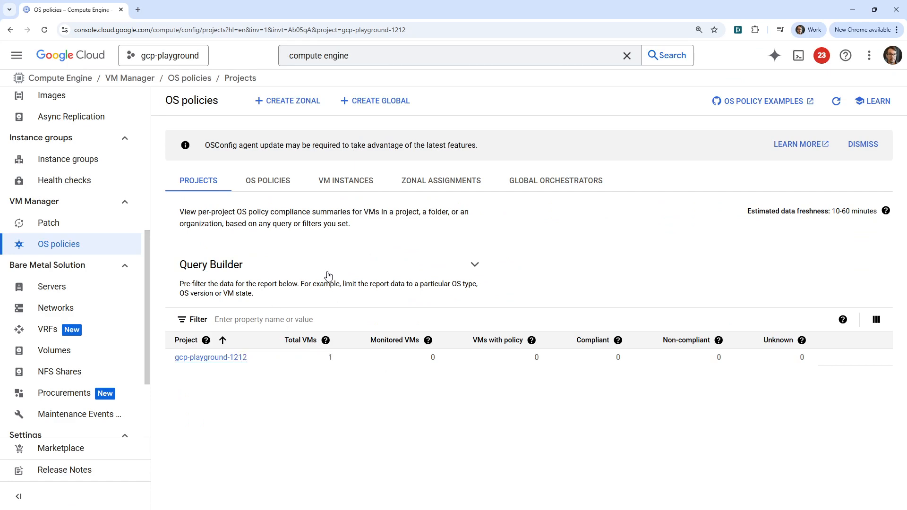
- View the OS policy status of the VM instances, and bring up the Compute Engine VM instances list in a new tab
click(355, 184)
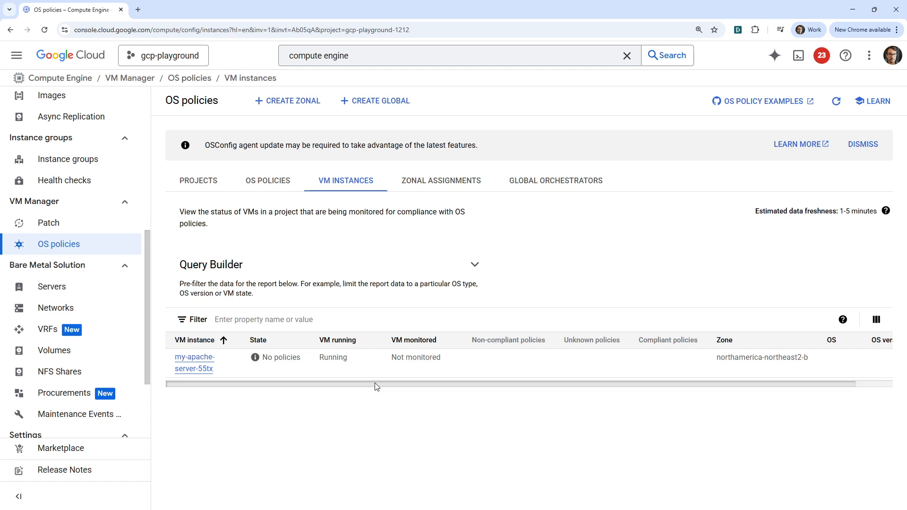
drag(375, 384, 345, 370)
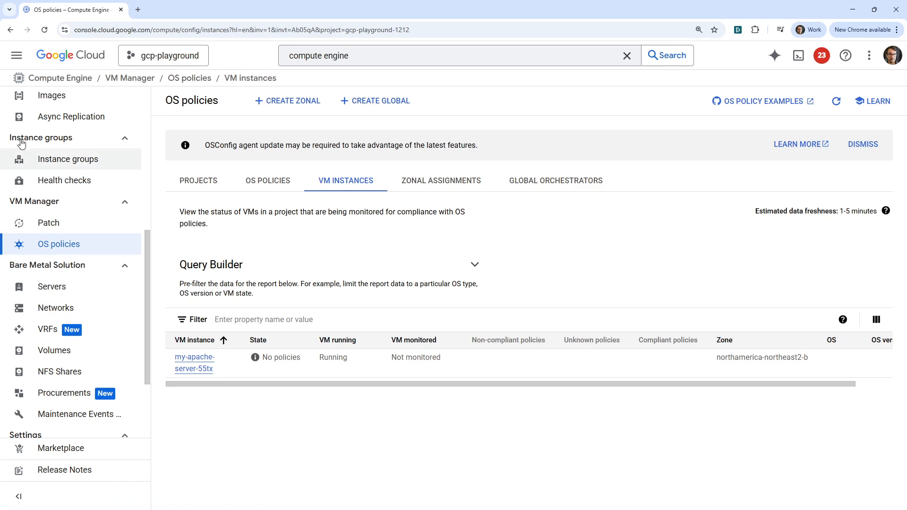
scroll(47, 156, up, 7)
right_click(63, 167)
click(105, 176)
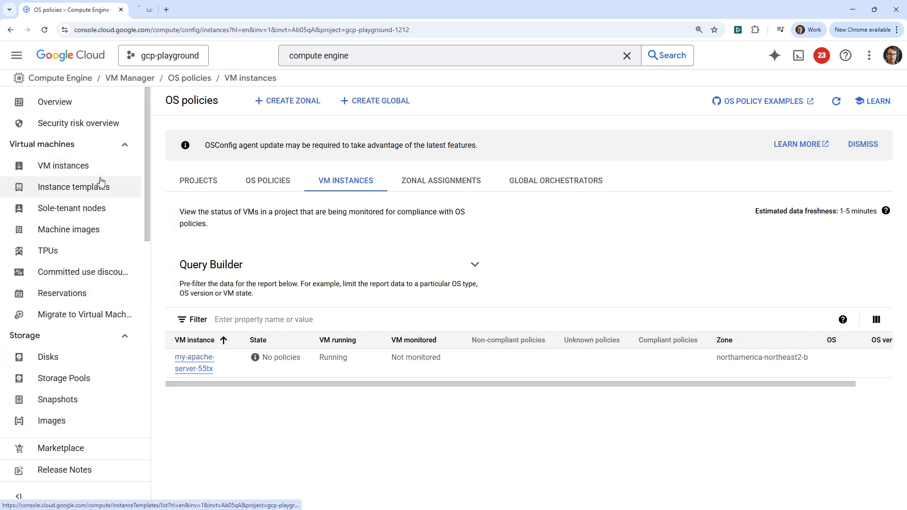
key(ctrl+Tab)
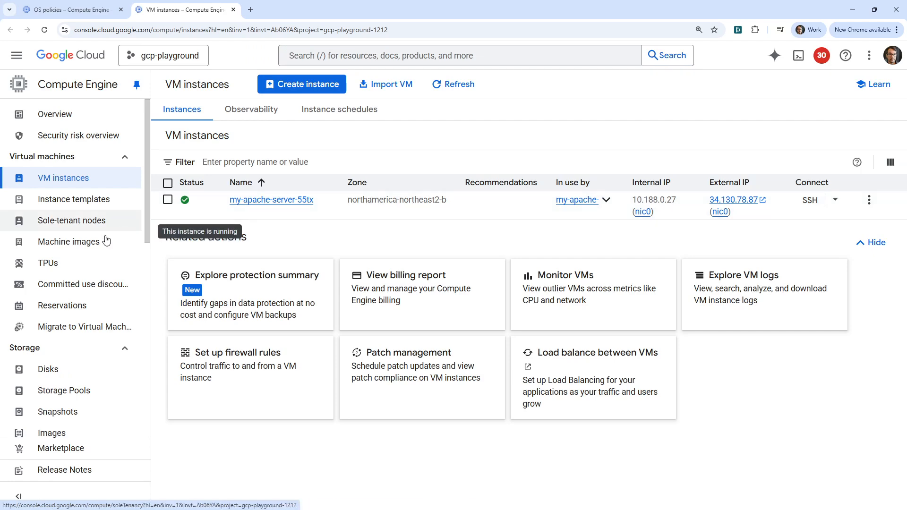
- Select the my-apache-server-55tx instance and check which actions are available for it
click(168, 199)
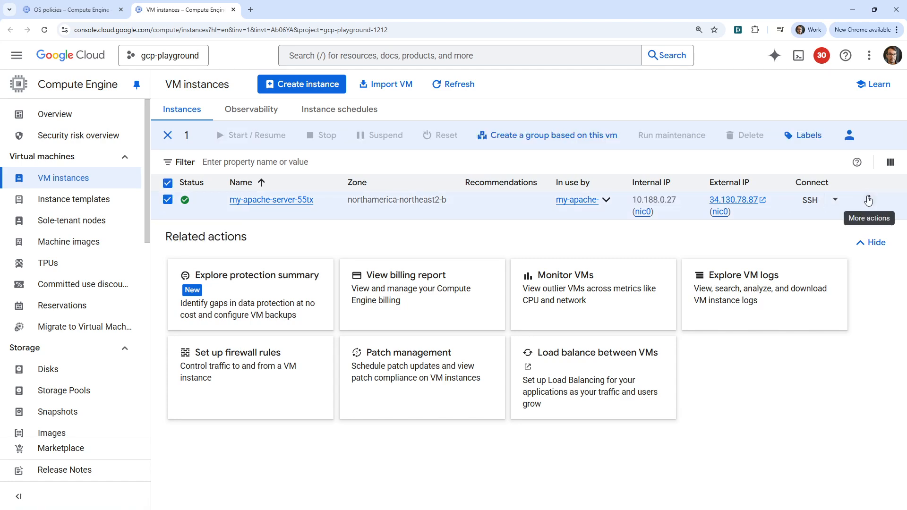
click(868, 200)
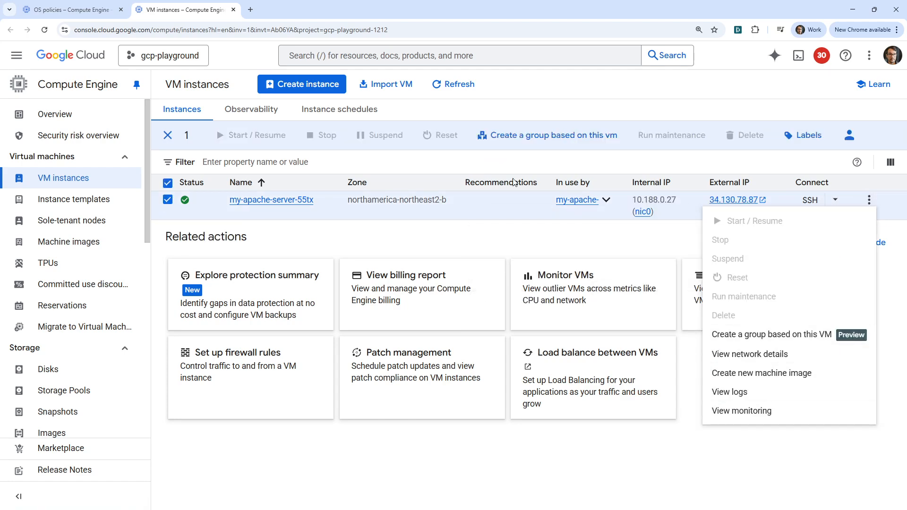
click(557, 221)
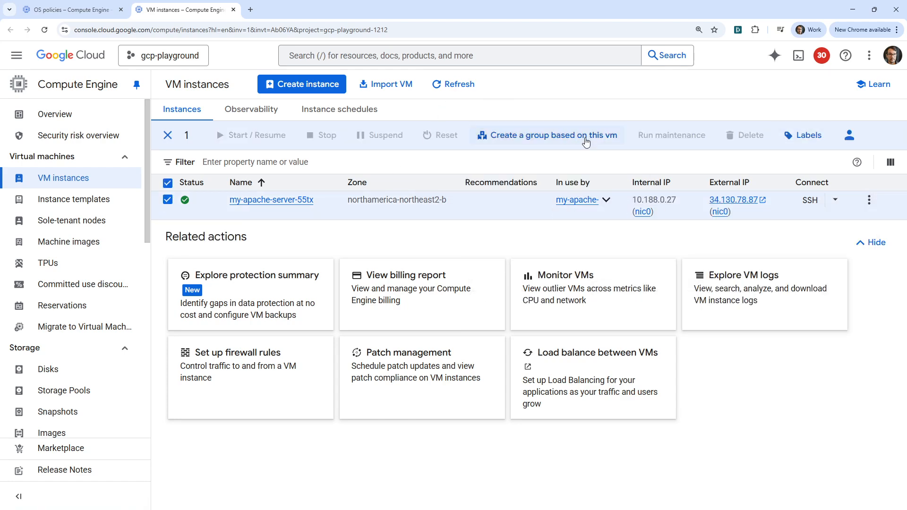
- Open the Instance groups page to check the status of the my-apache-server group
scroll(98, 325, down, 6)
scroll(98, 325, up, 4)
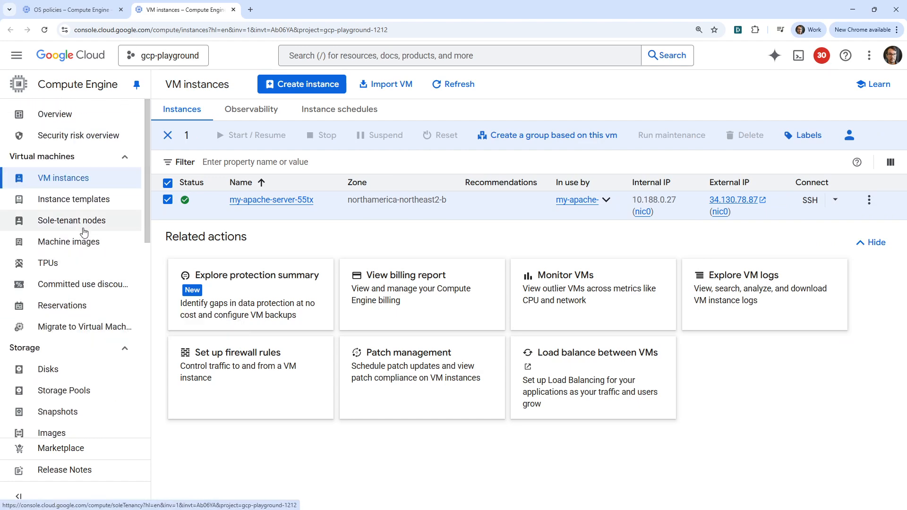
scroll(84, 226, down, 3)
scroll(90, 274, down, 4)
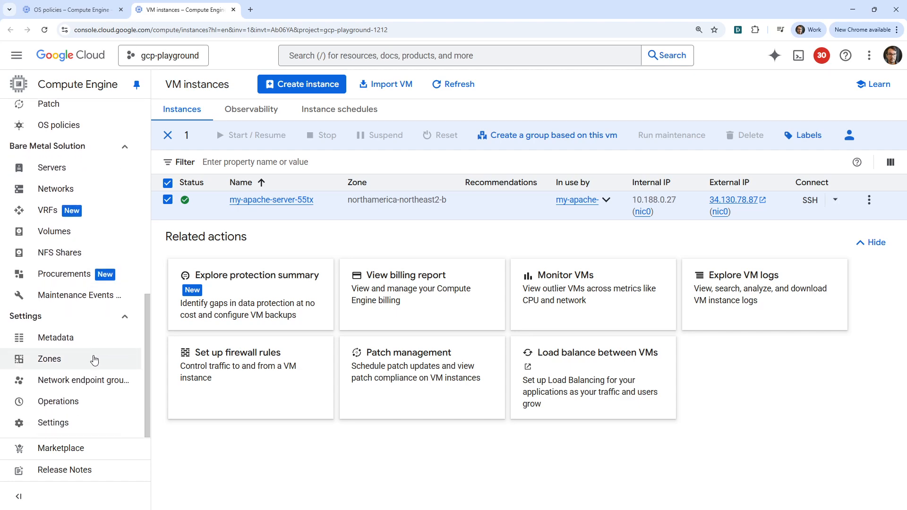
scroll(100, 378, up, 6)
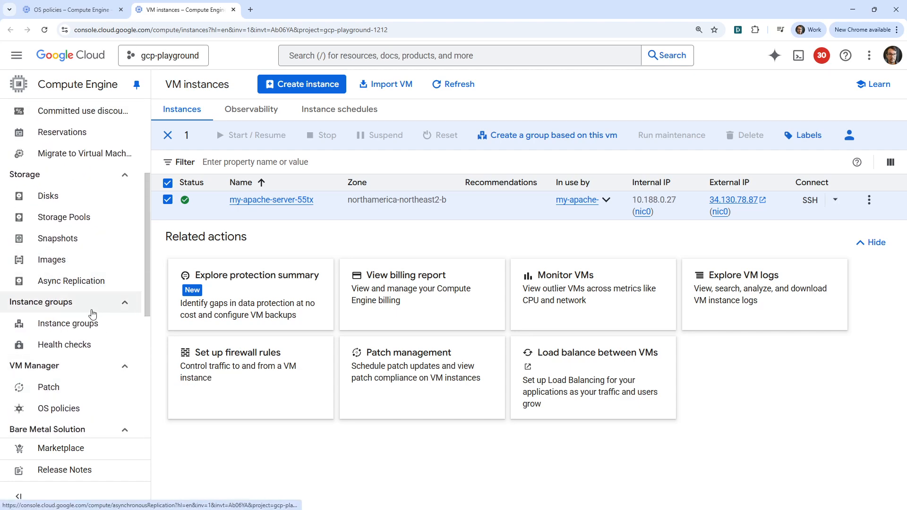
click(68, 324)
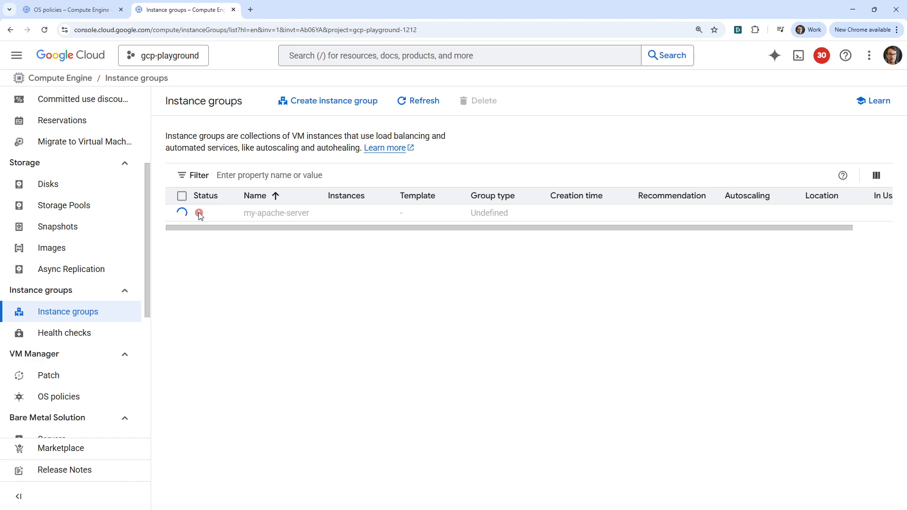
- Start creating a new VM instance with the region set to northamerica-northeast2 (Toronto)
scroll(129, 267, up, 4)
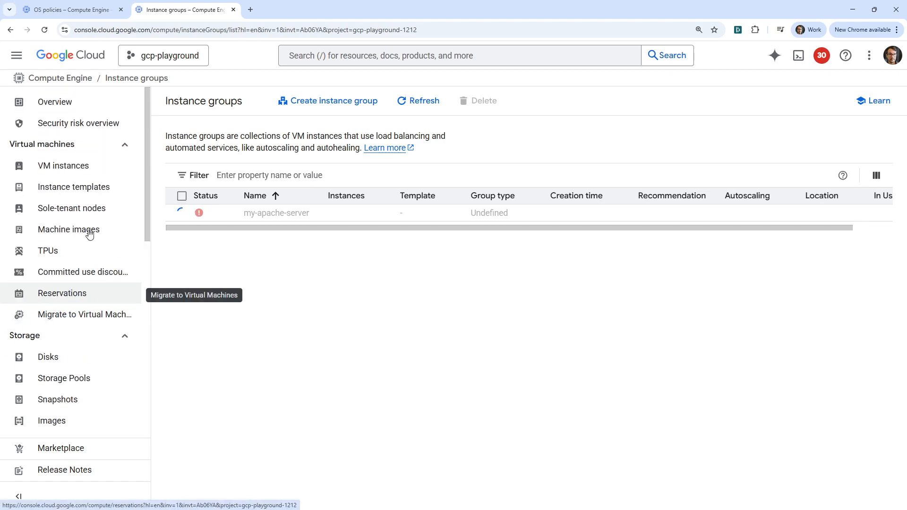
click(87, 170)
click(305, 83)
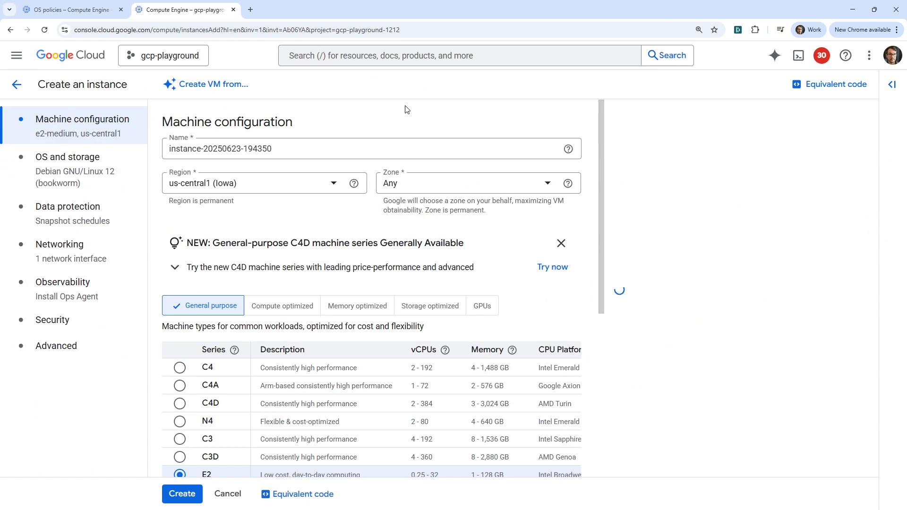
click(342, 189)
click(289, 226)
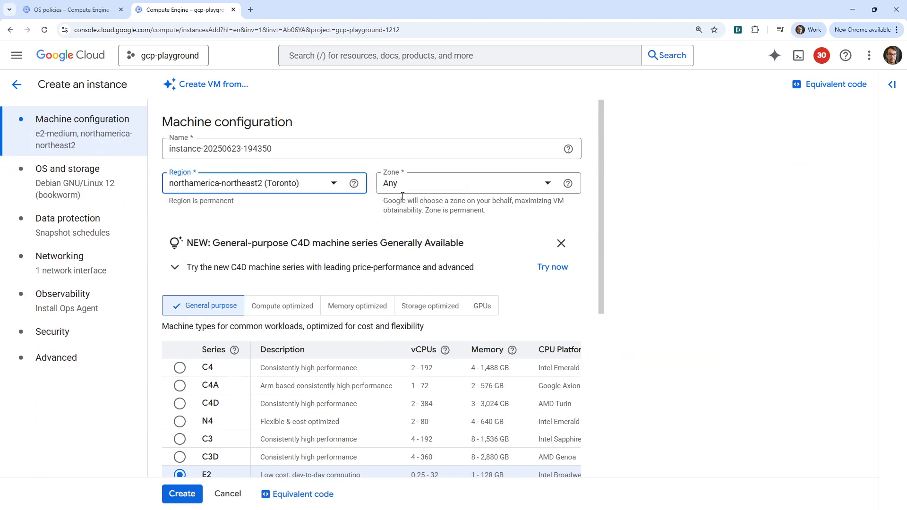
- Set the machine type to e2-micro (2 vCPU, 1 core, 1 GB memory) and create the instance
scroll(183, 383, down, 3)
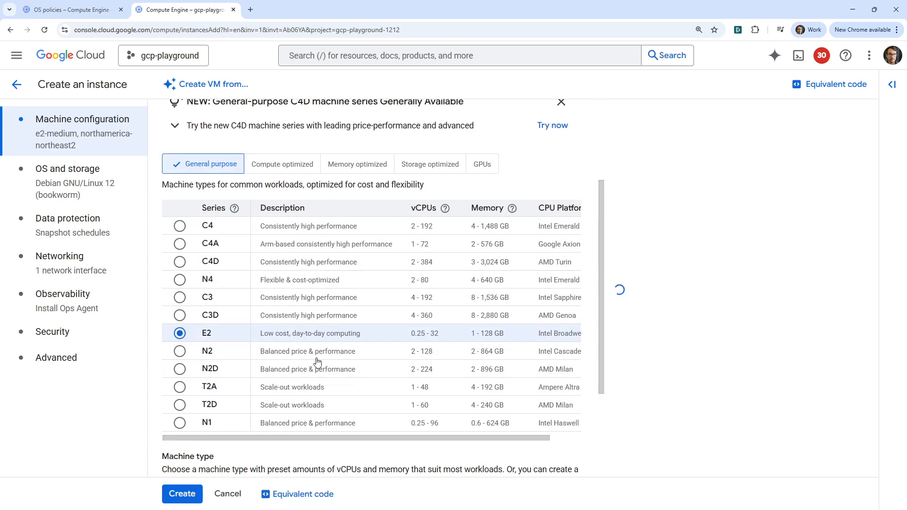
scroll(316, 364, down, 3)
click(230, 386)
click(449, 283)
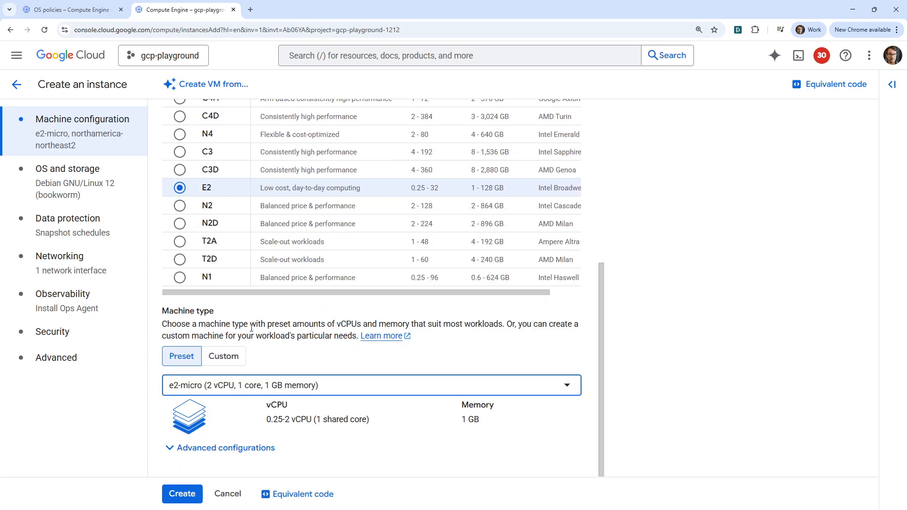
scroll(238, 196, up, 6)
scroll(265, 322, down, 6)
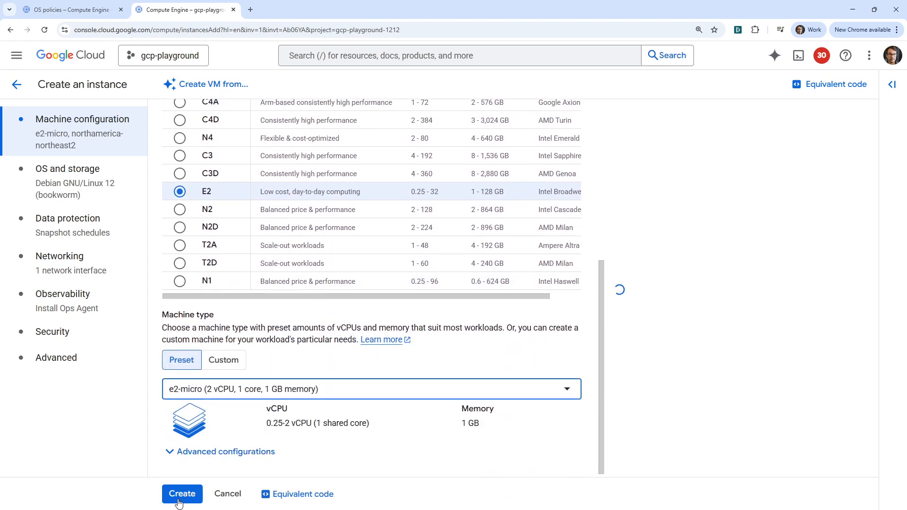
click(182, 494)
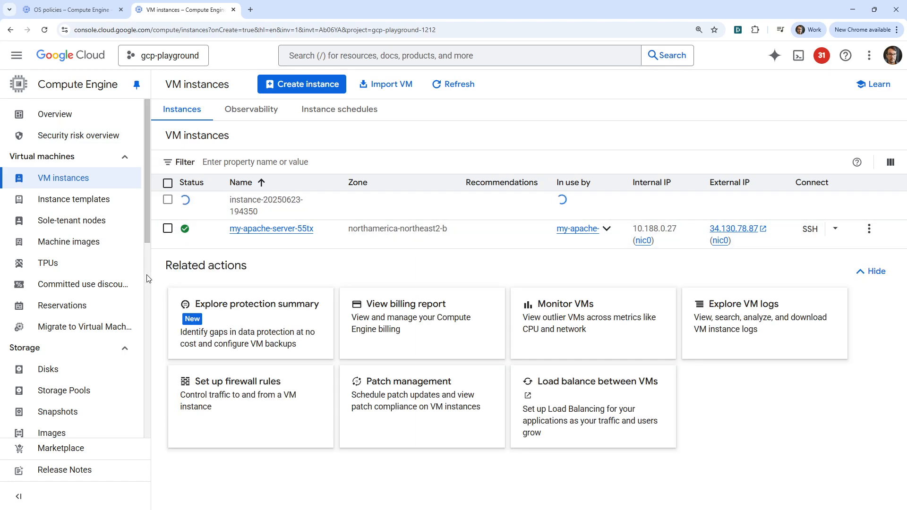
- Check the VM Manager OS policies and Patch dashboards, and show the recommended patch documentation
scroll(64, 293, down, 1)
scroll(66, 291, down, 5)
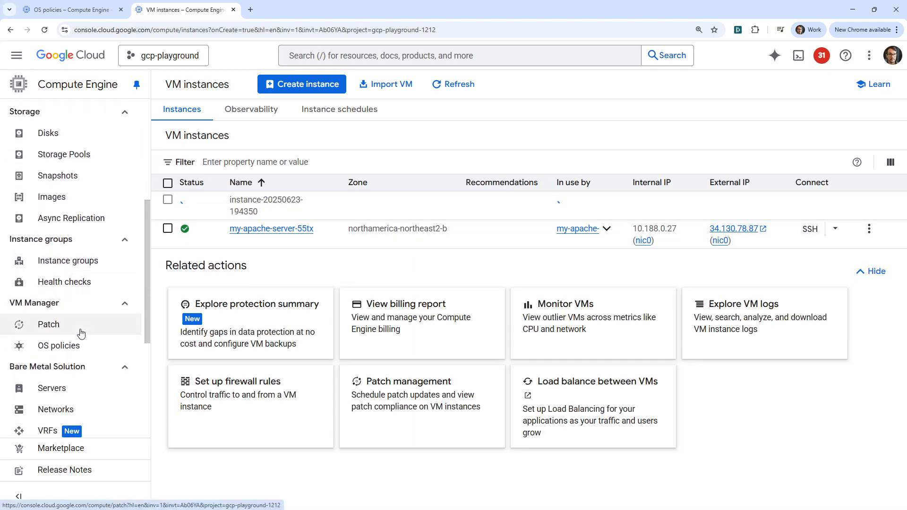
click(77, 349)
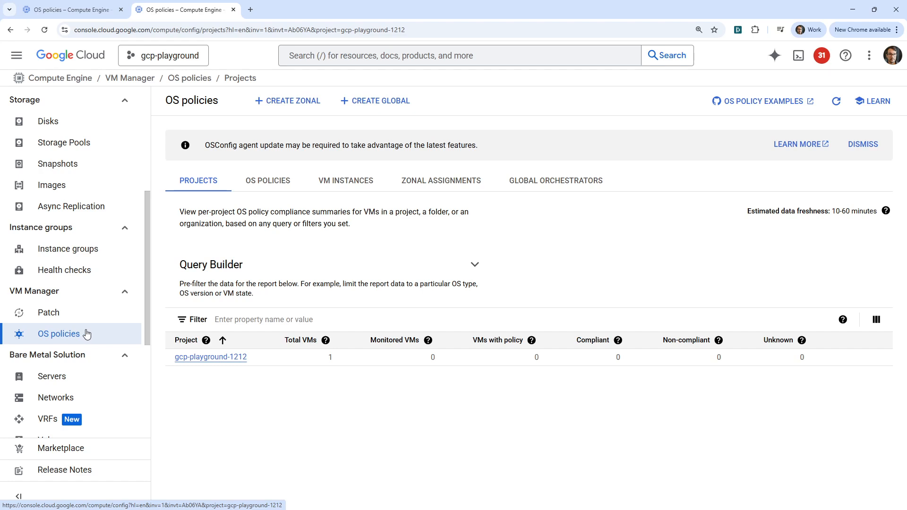
click(96, 316)
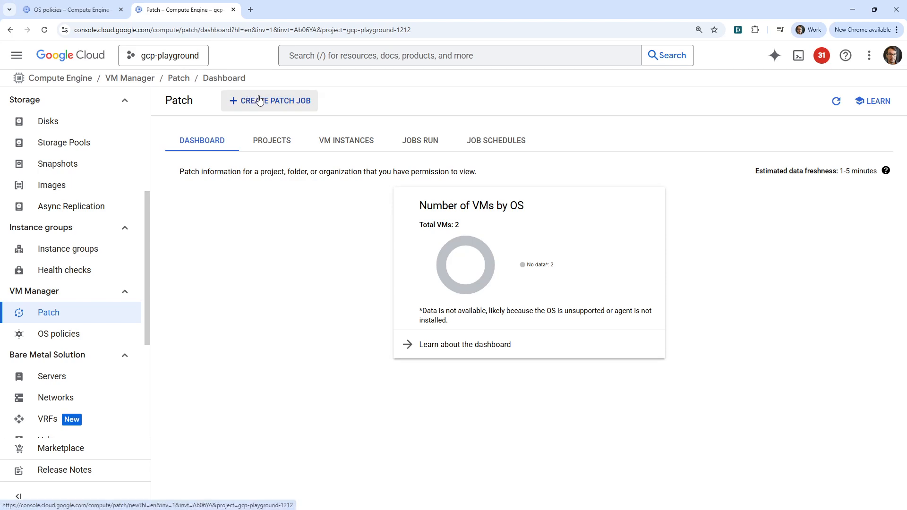
click(875, 101)
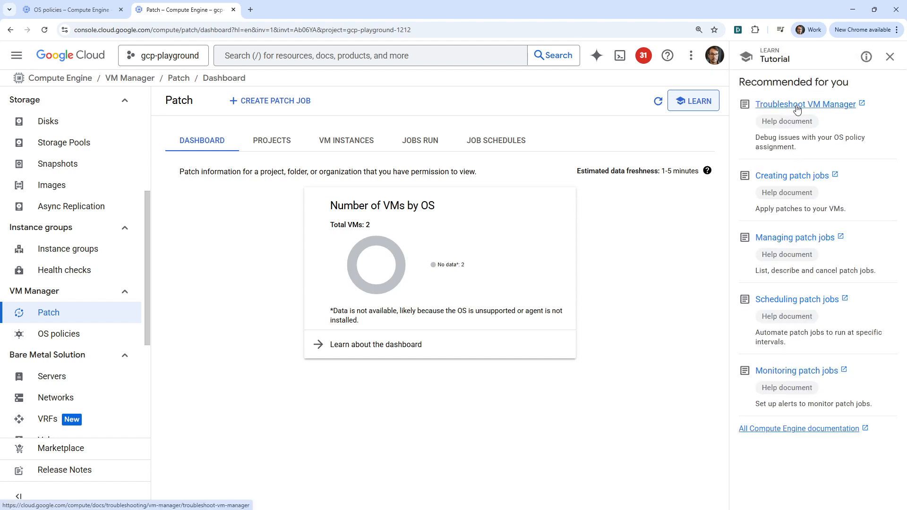
click(252, 11)
text(how do I i)
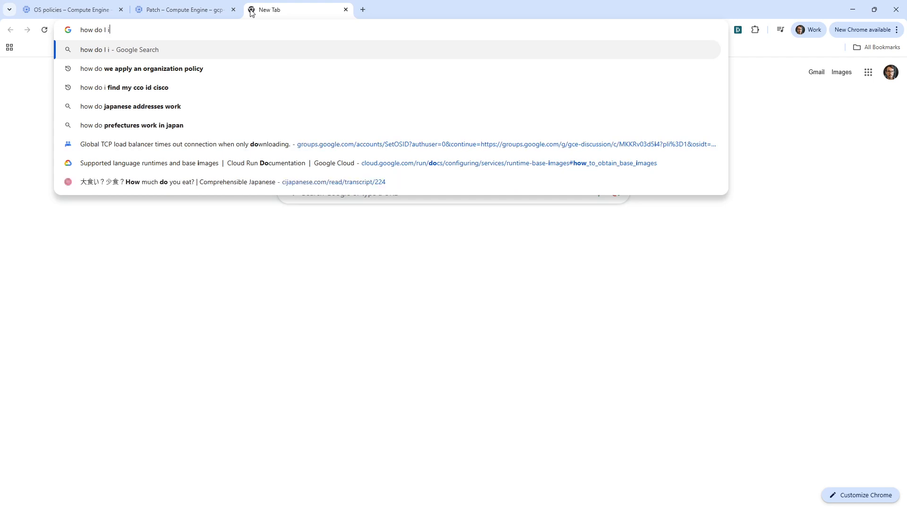
text(nstalled the o)
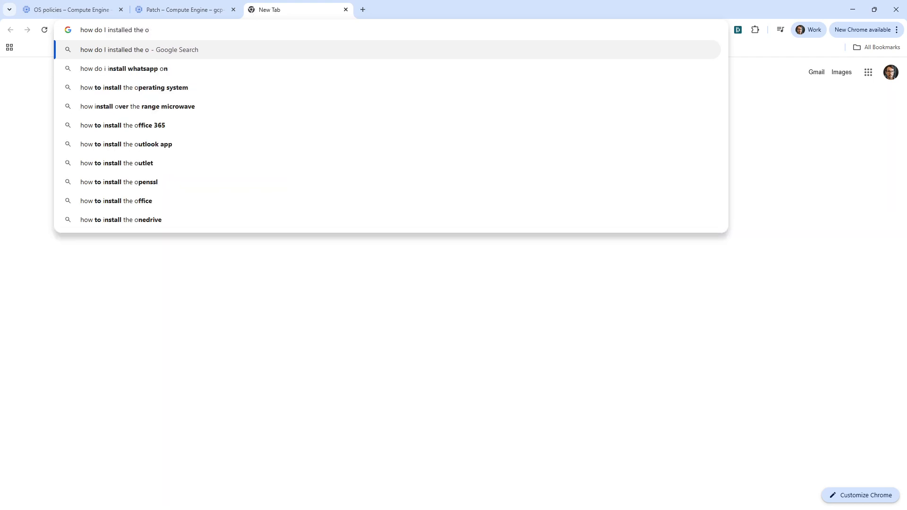
click(346, 9)
- Open a new VM instance form and check the Ops Agent option in its Observability settings
scroll(69, 194, up, 5)
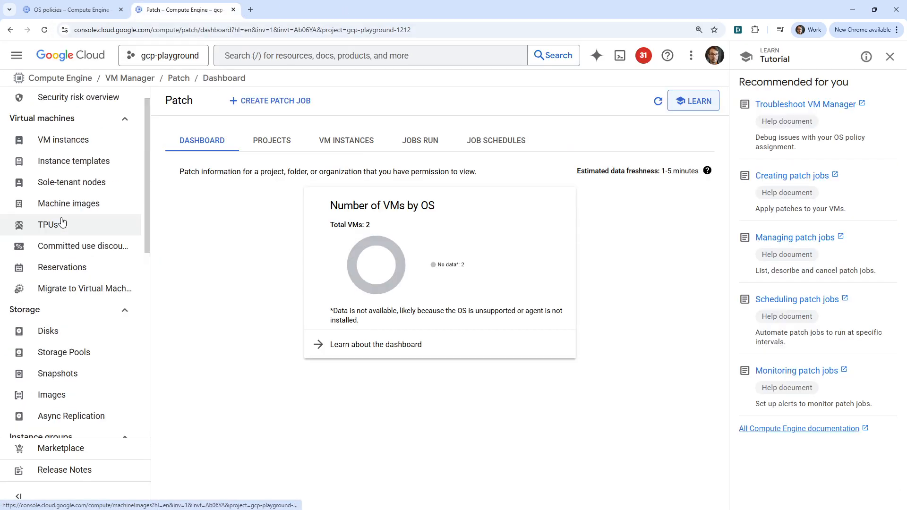
click(65, 167)
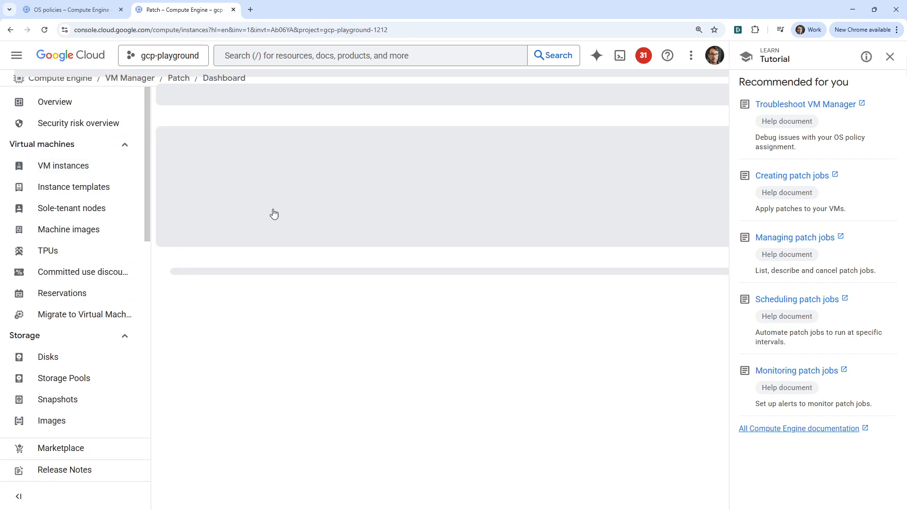
click(302, 84)
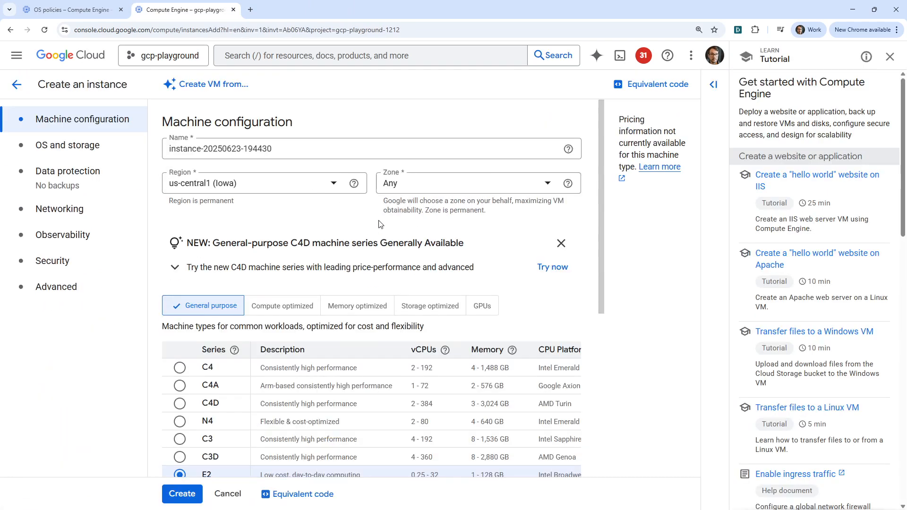
click(87, 288)
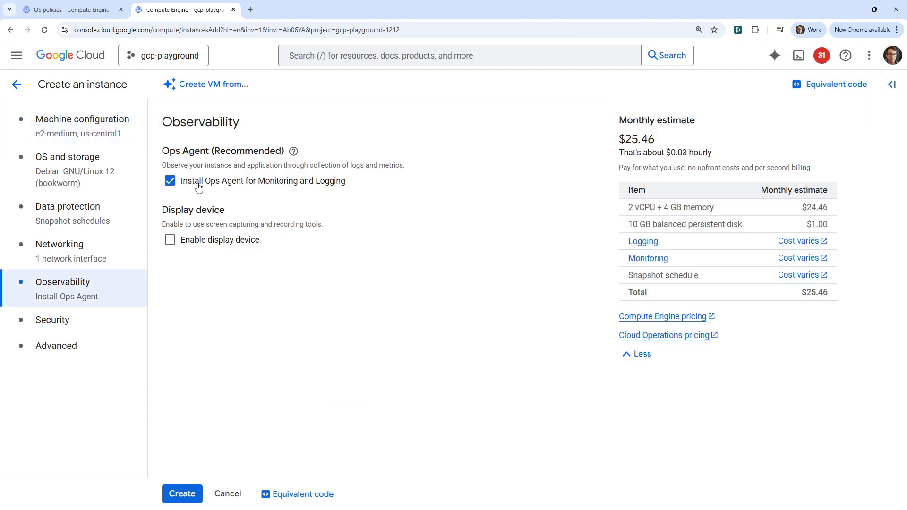
- Examine the Security, Advanced, Data protection, OS and storage, Networking and Observability settings of the new instance for agent installation options
click(78, 331)
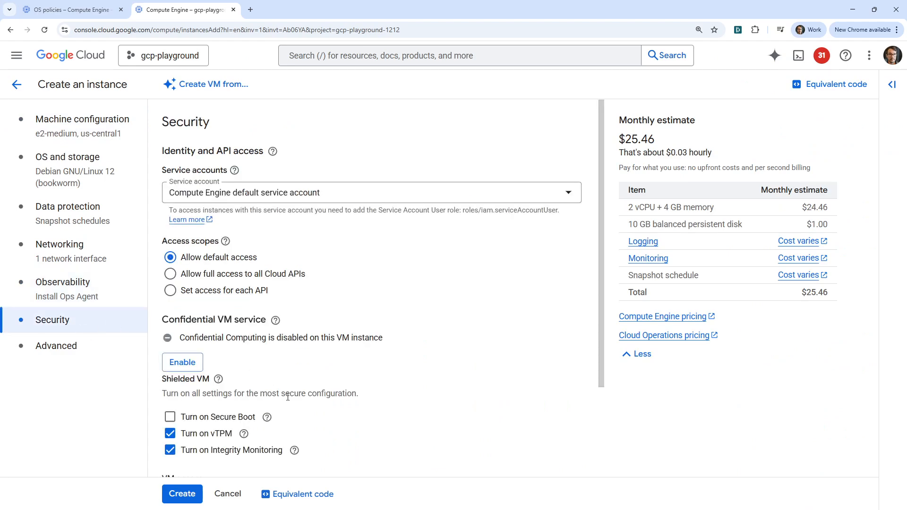
scroll(290, 398, down, 3)
click(107, 352)
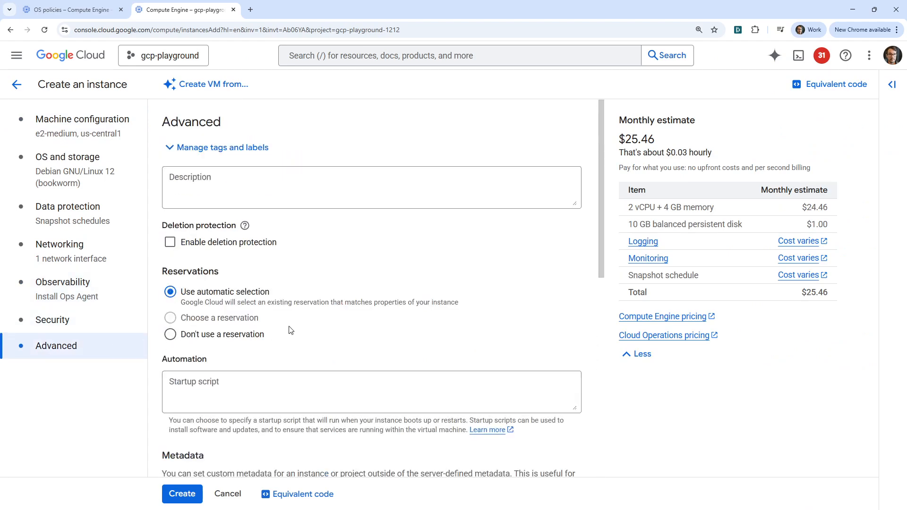
scroll(290, 328, down, 5)
scroll(291, 330, down, 4)
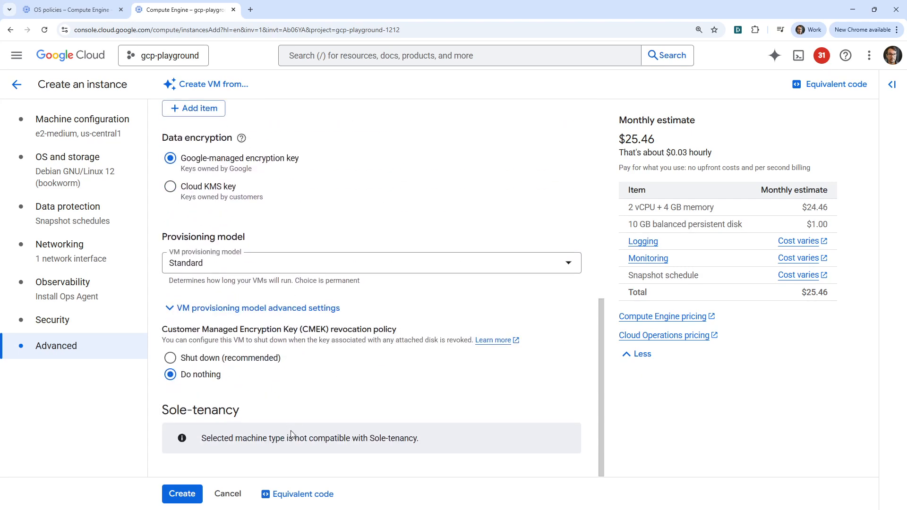
scroll(290, 435, up, 8)
click(95, 222)
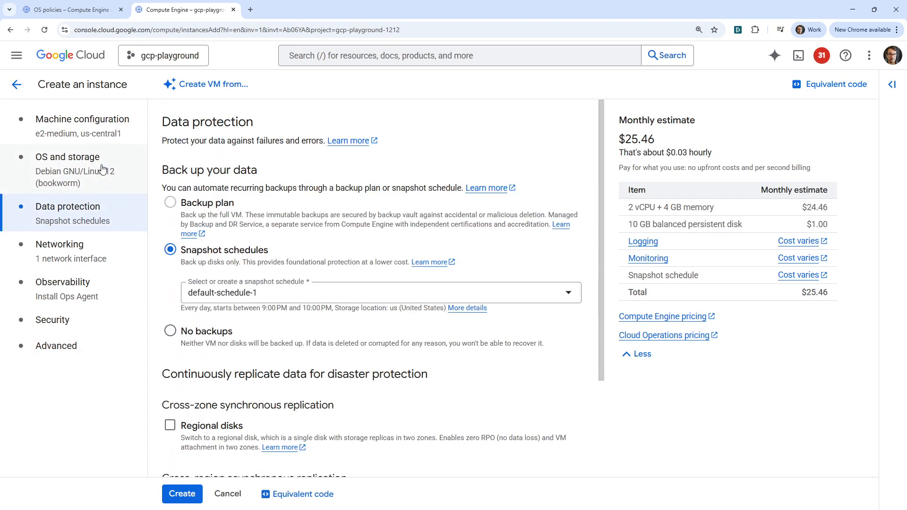
click(102, 170)
click(121, 256)
click(76, 288)
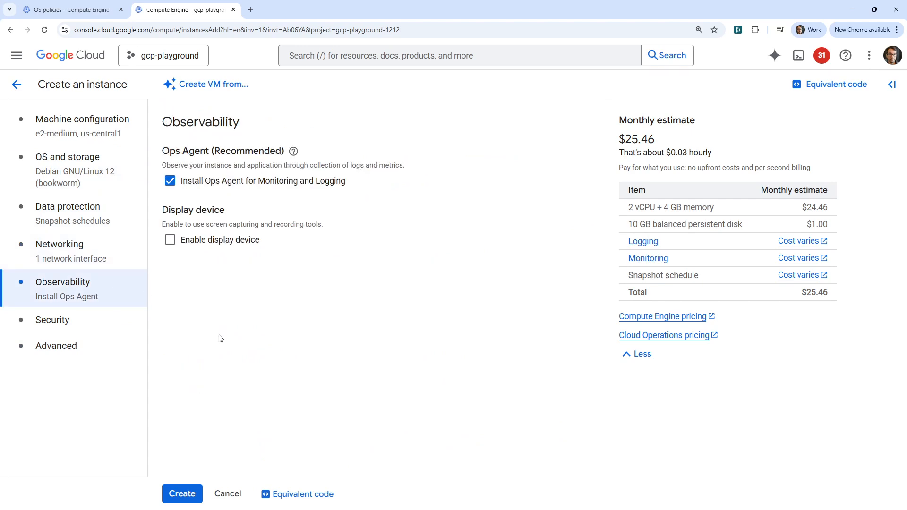
click(97, 315)
click(99, 170)
click(100, 132)
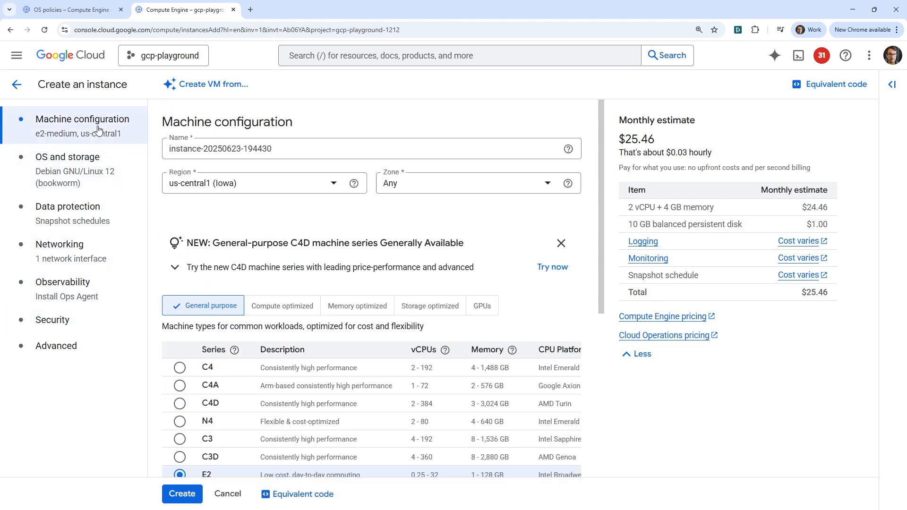
click(96, 283)
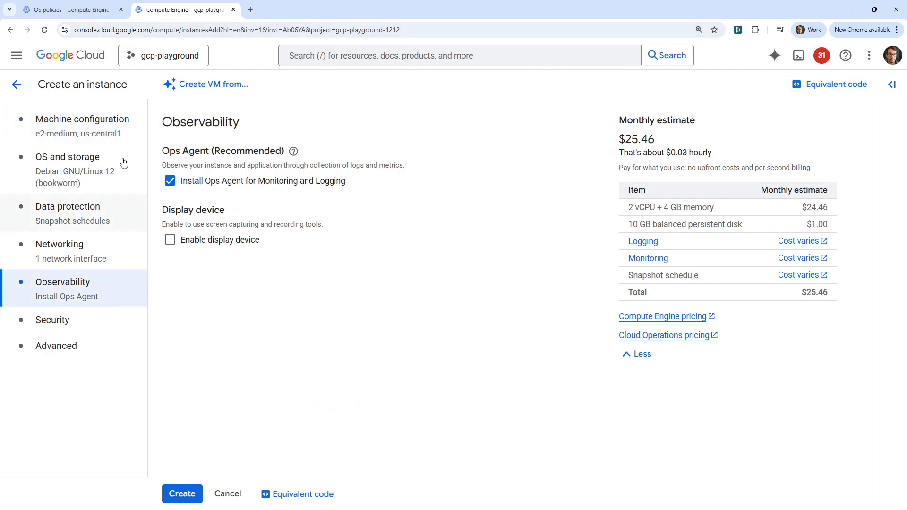
- Check the VM Manager OS policies project summary and the Patch dashboard for newly reported VMs
click(98, 12)
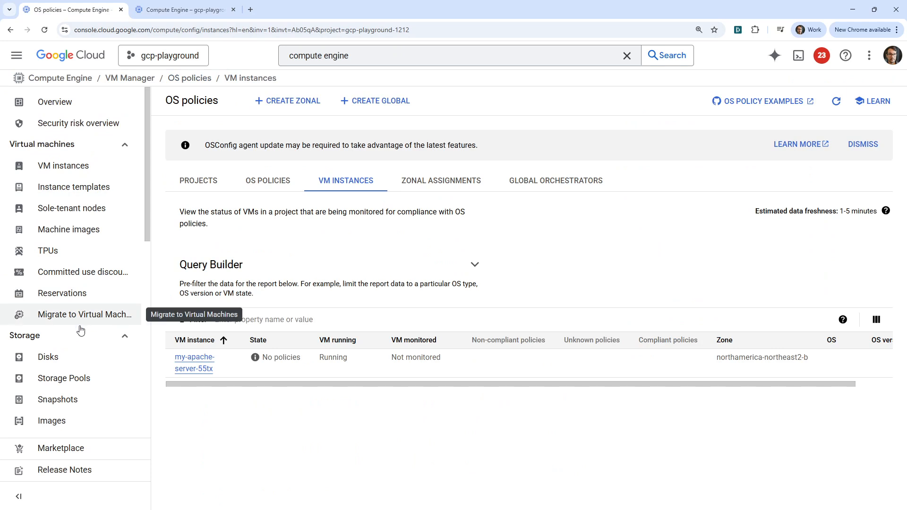
scroll(77, 391, down, 8)
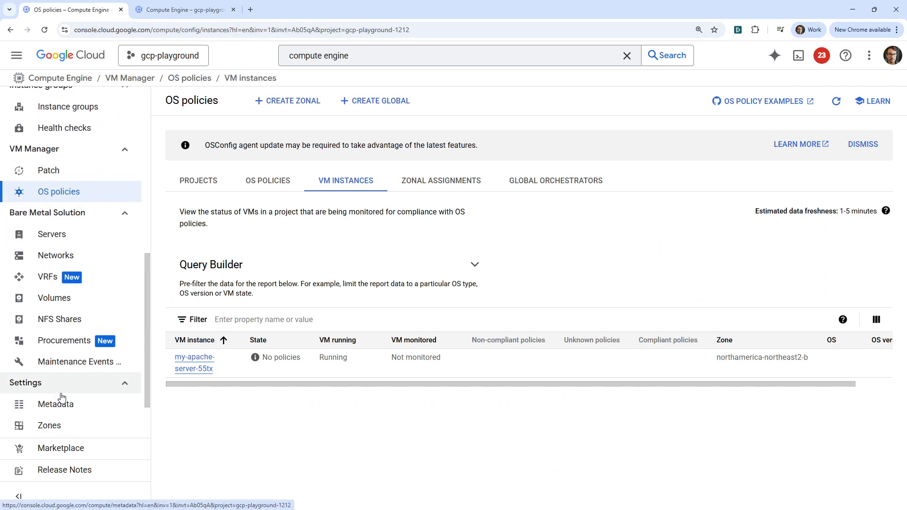
click(61, 192)
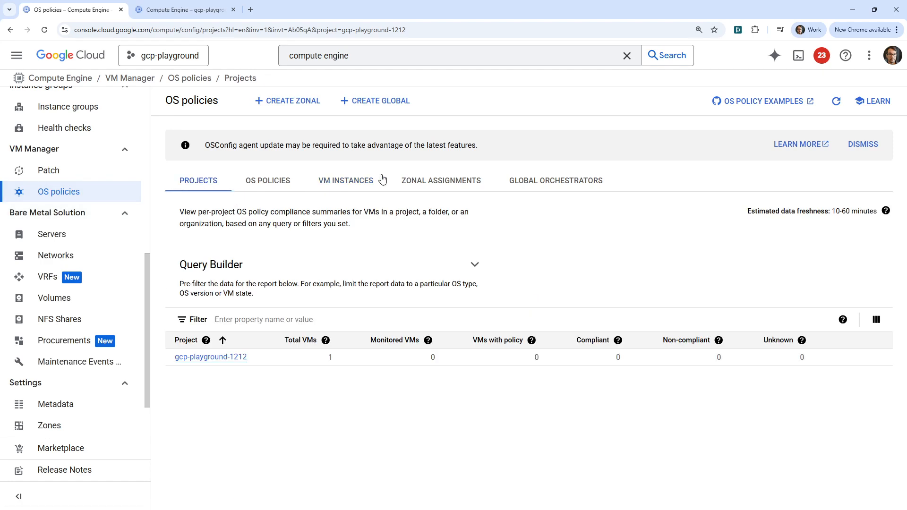
click(52, 170)
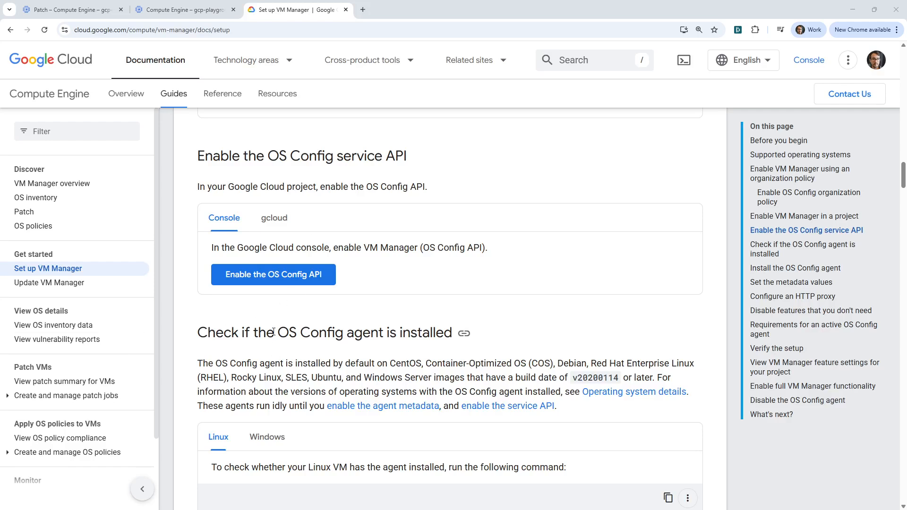
- Read the section on checking whether the OS Config agent is installed in the Set up VM Manager documentation
drag(274, 332, 459, 341)
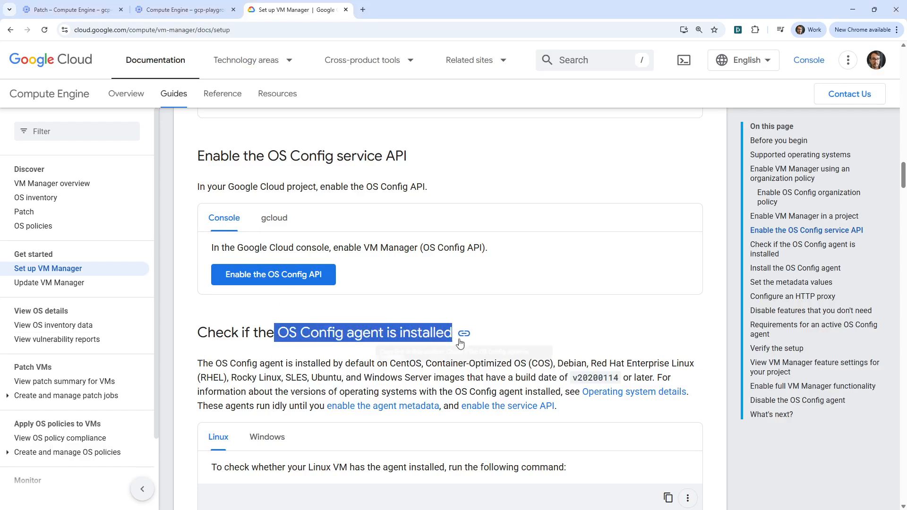
click(219, 365)
scroll(223, 275, down, 2)
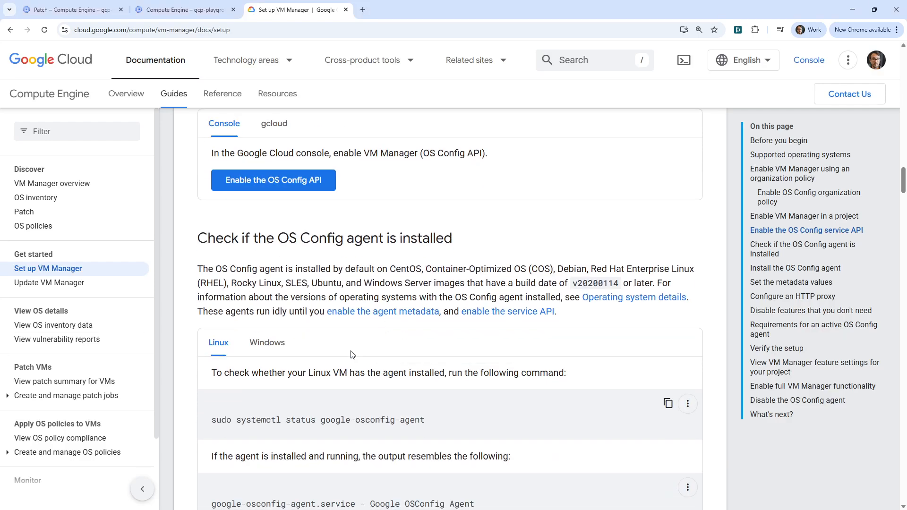
click(156, 14)
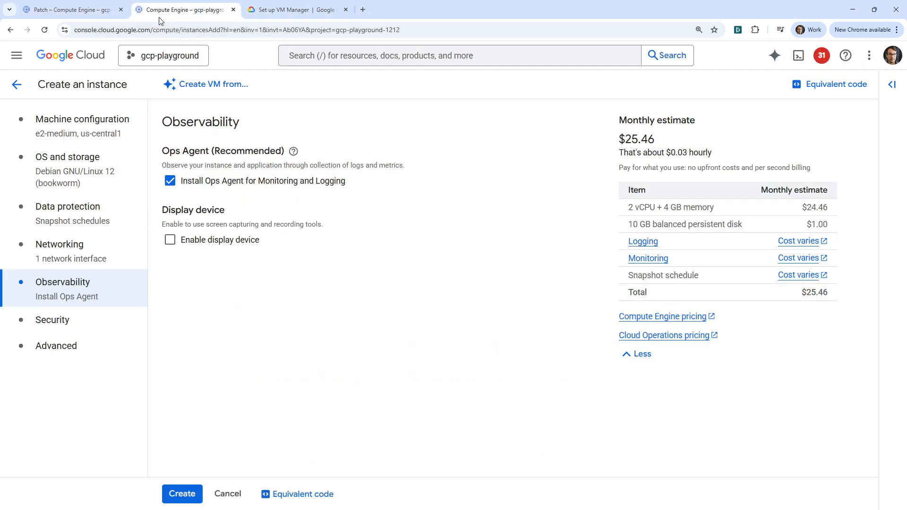
click(101, 13)
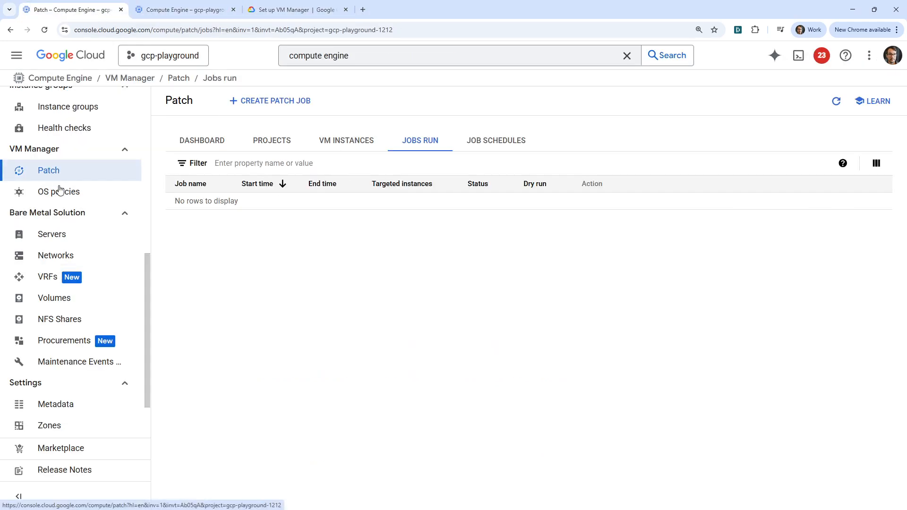
scroll(64, 188, up, 10)
click(64, 165)
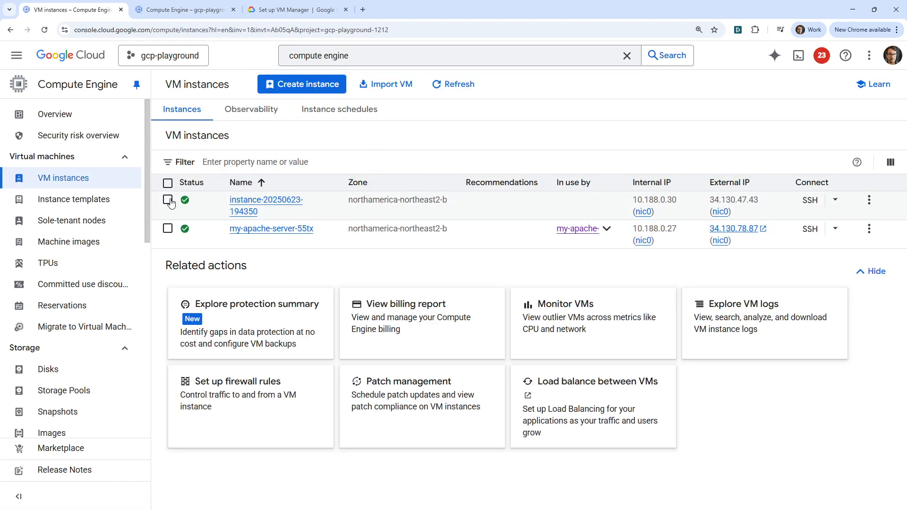
click(167, 200)
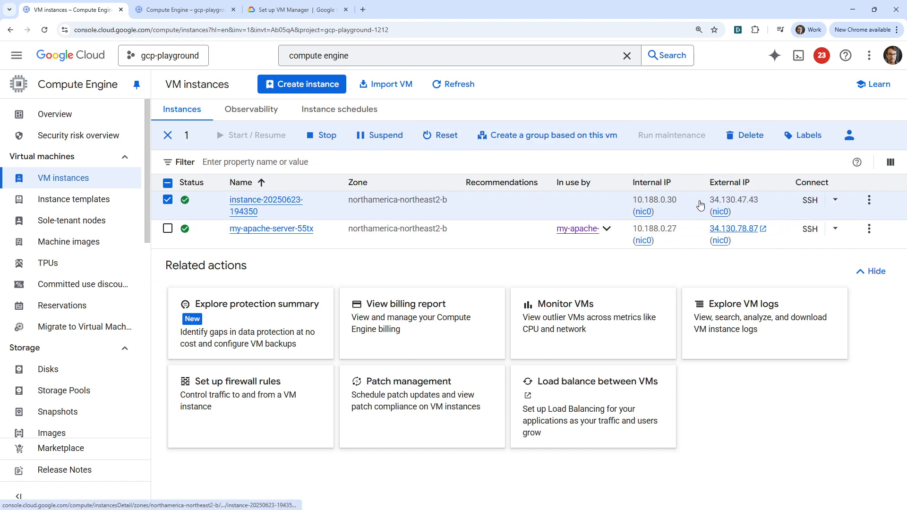
click(810, 200)
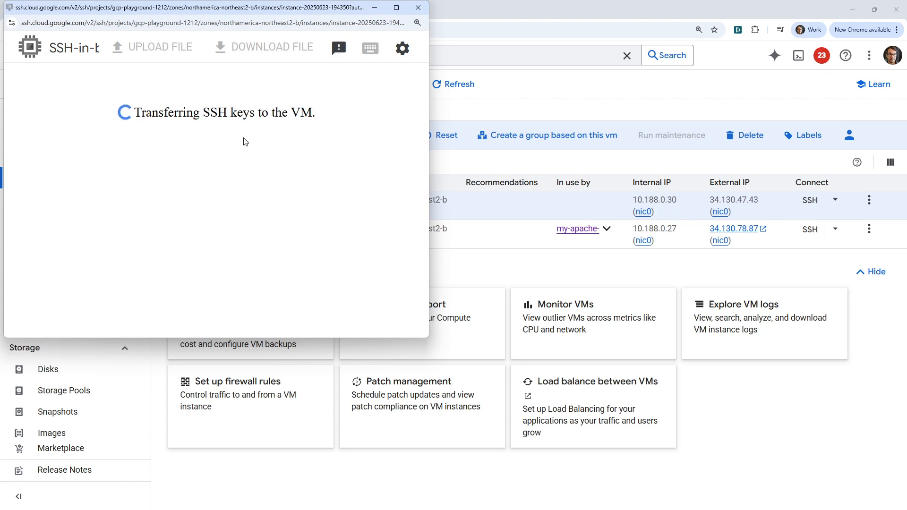
- Select the Linux agent status command in the documentation, widen the SSH window and try to paste the command there
drag(258, 15, 669, 2)
click(264, 11)
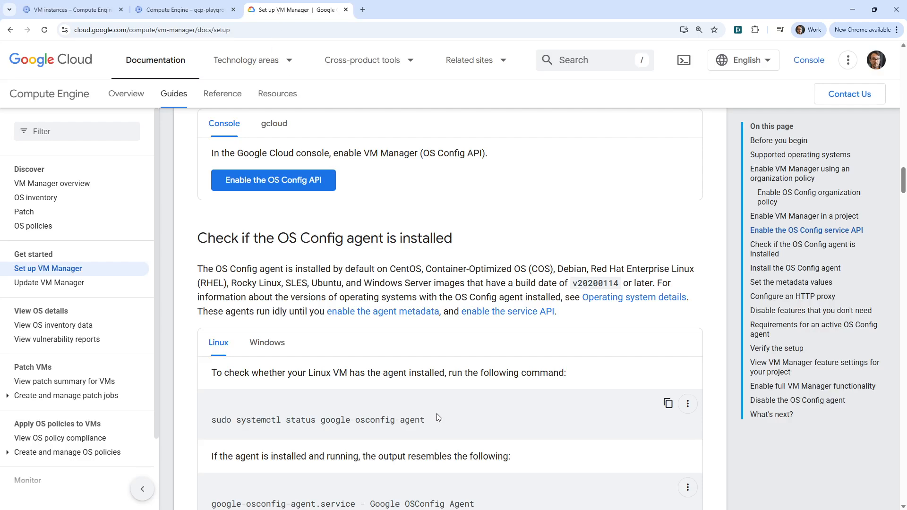
drag(436, 417, 221, 413)
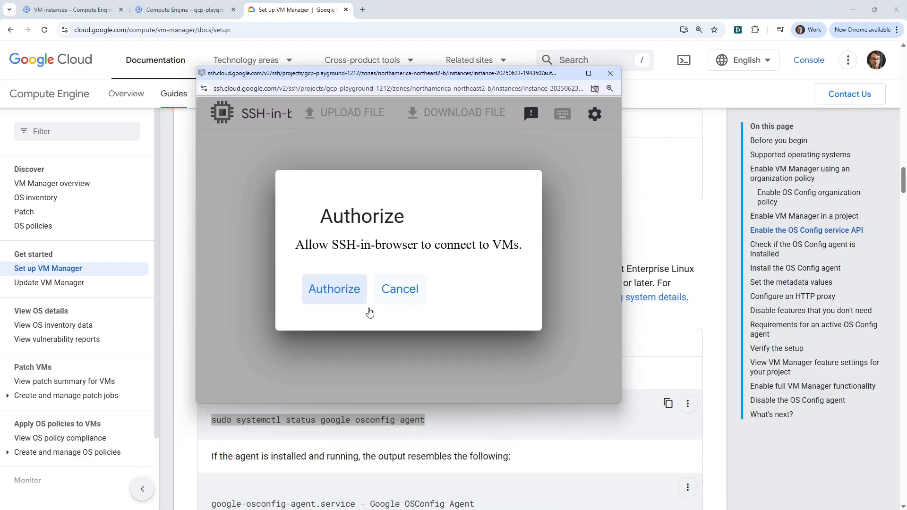
click(351, 300)
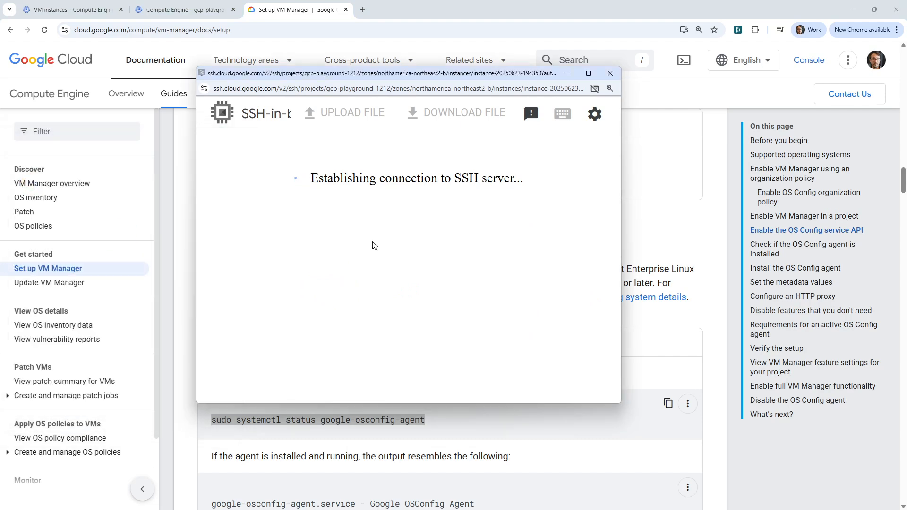
drag(425, 81, 300, 63)
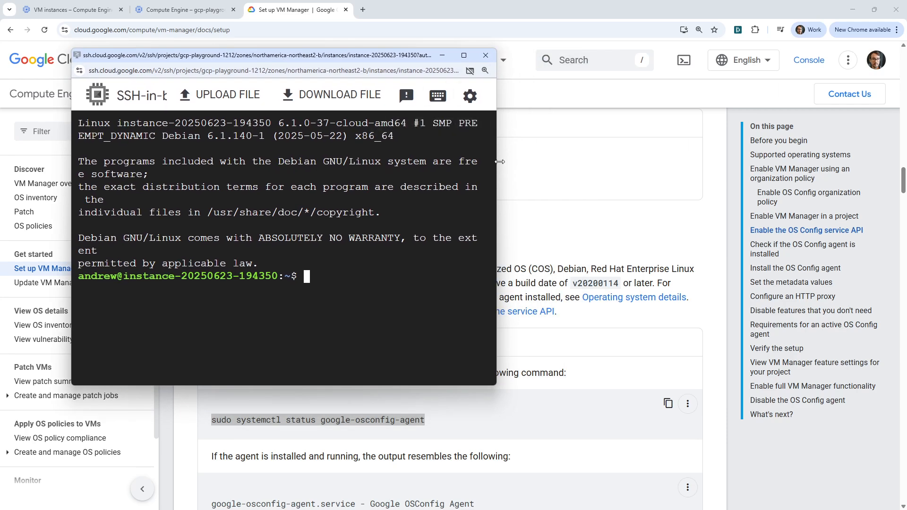
drag(500, 161, 780, 165)
drag(539, 267, 519, 282)
click(426, 277)
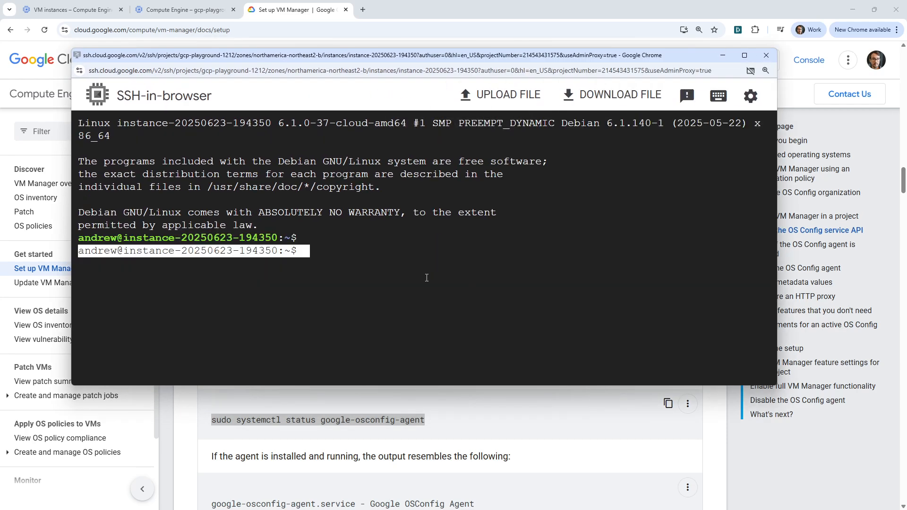
- Copy the sudo systemctl status google-osconfig-agent code sample from the documentation and run it in the SSH session
drag(447, 56, 536, 0)
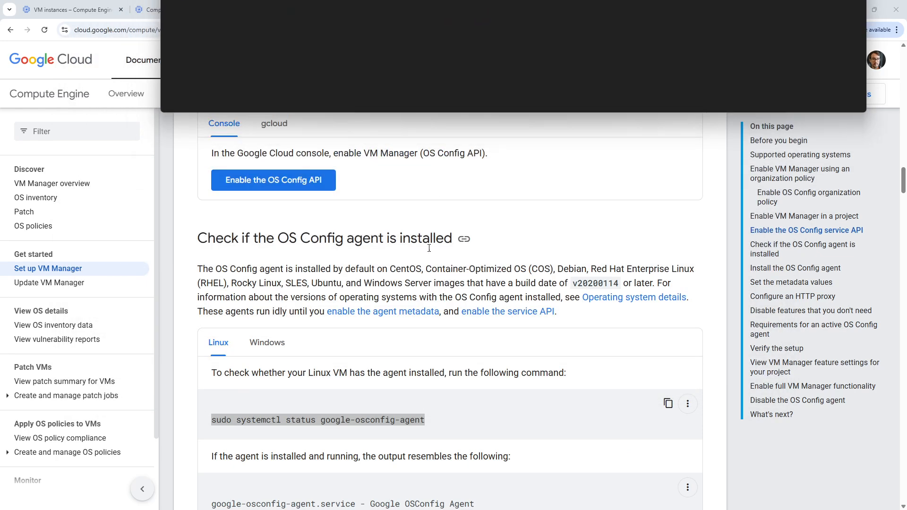
click(473, 413)
click(668, 403)
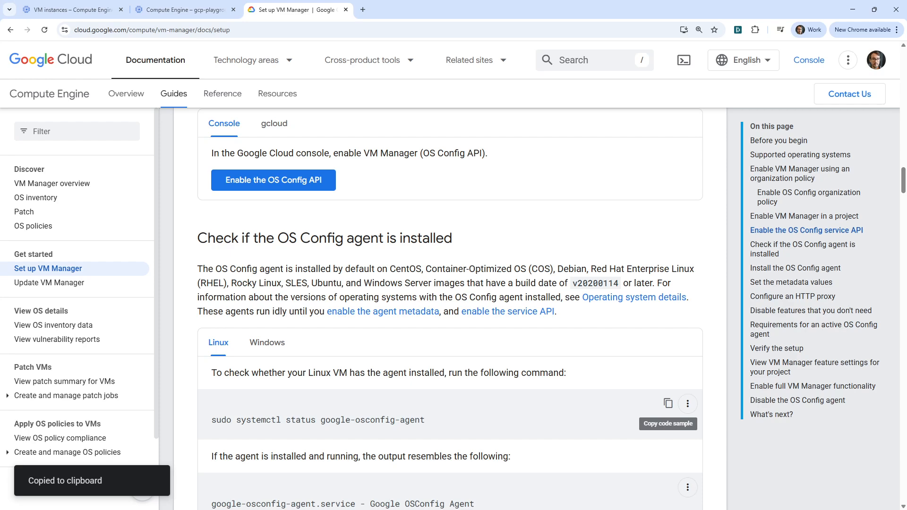
drag(619, 0, 574, 53)
right_click(442, 285)
click(525, 155)
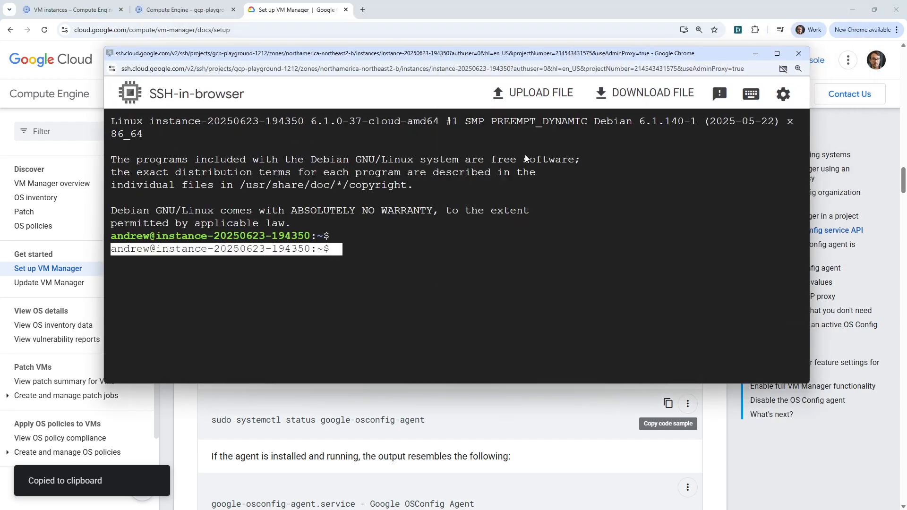
key(Return)
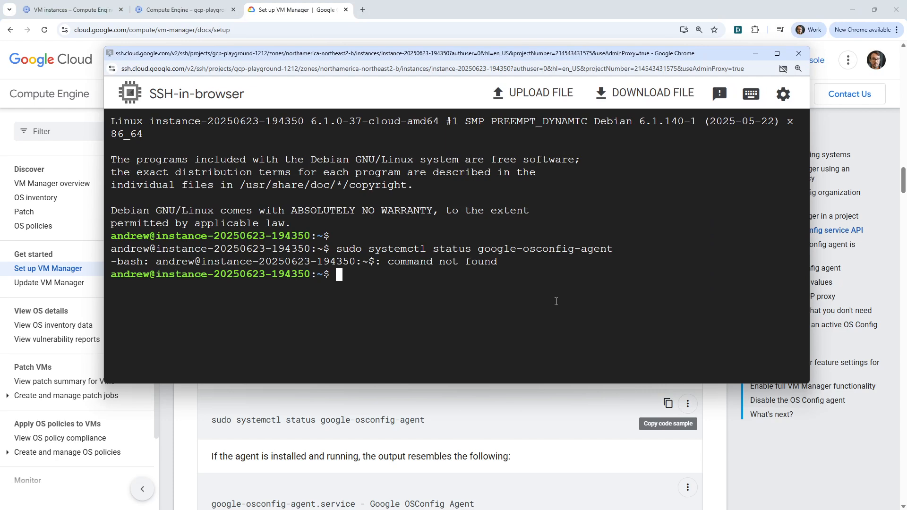
- Recall the last command, remove the stray prompt text before it, and run sudo systemctl status google-osconfig-agent
key(Up)
key(Down)
key(Up)
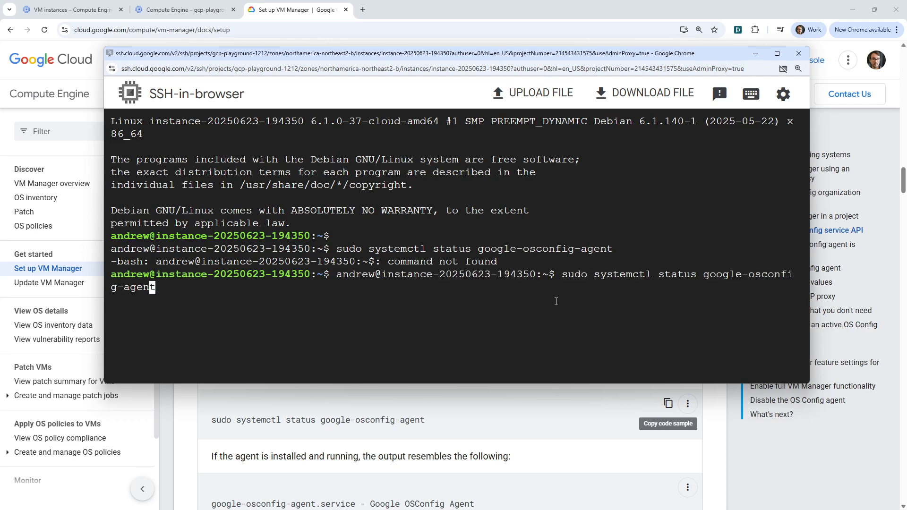
key(Left)
key(Left)
key(Left)
key(Left)
key(Left)
key(Left)
key(Left)
key(Left)
key(Left)
key(Left)
key(Left)
key(Left)
key(Left)
key(Left)
key(Left)
key(Left)
key(Left)
key(Left)
key(Left)
key(Left)
key(BackSpace)
key(BackSpace)
key(BackSpace)
key(BackSpace)
key(BackSpace)
key(BackSpace)
key(BackSpace)
key(BackSpace)
key(BackSpace)
key(BackSpace)
key(BackSpace)
key(BackSpace)
key(BackSpace)
key(BackSpace)
key(BackSpace)
key(BackSpace)
key(BackSpace)
key(BackSpace)
key(BackSpace)
key(BackSpace)
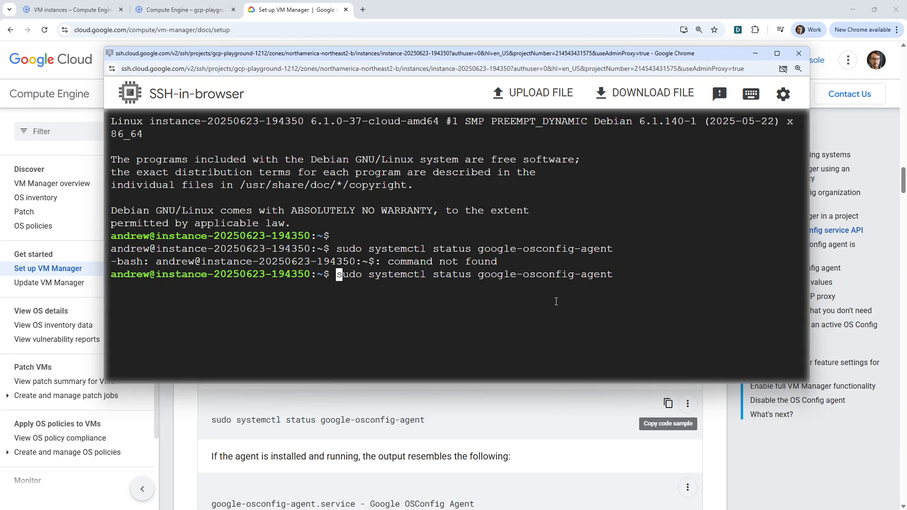
key(Return)
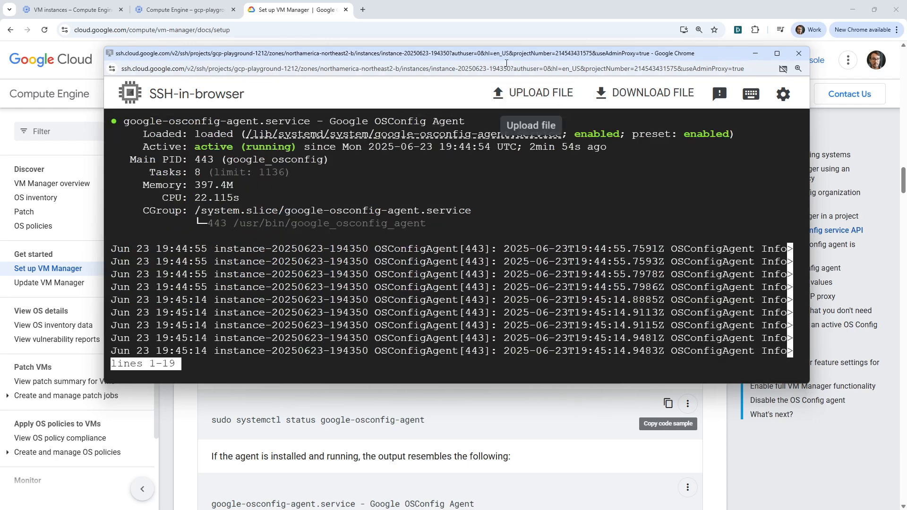
drag(500, 53, 474, 0)
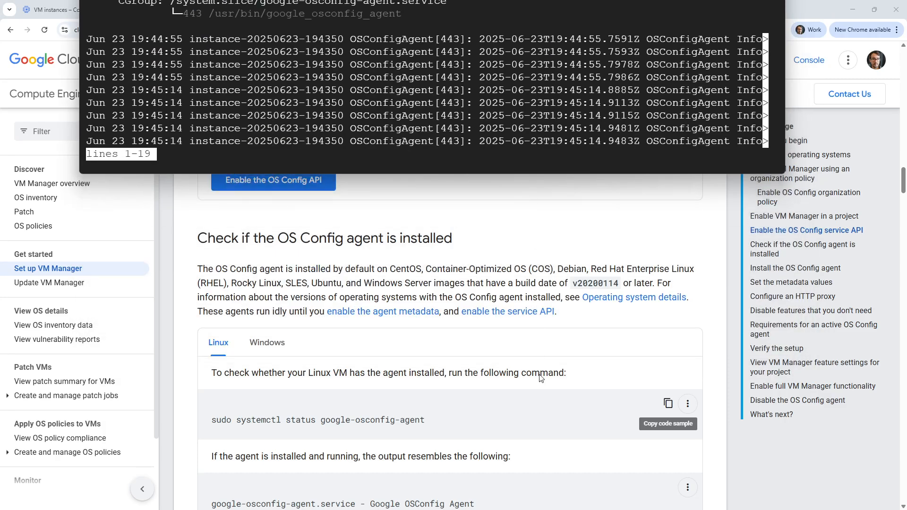
- Examine the expected OS Config agent status output and the agent installation options in the Set up VM Manager guide
click(523, 242)
scroll(407, 331, down, 4)
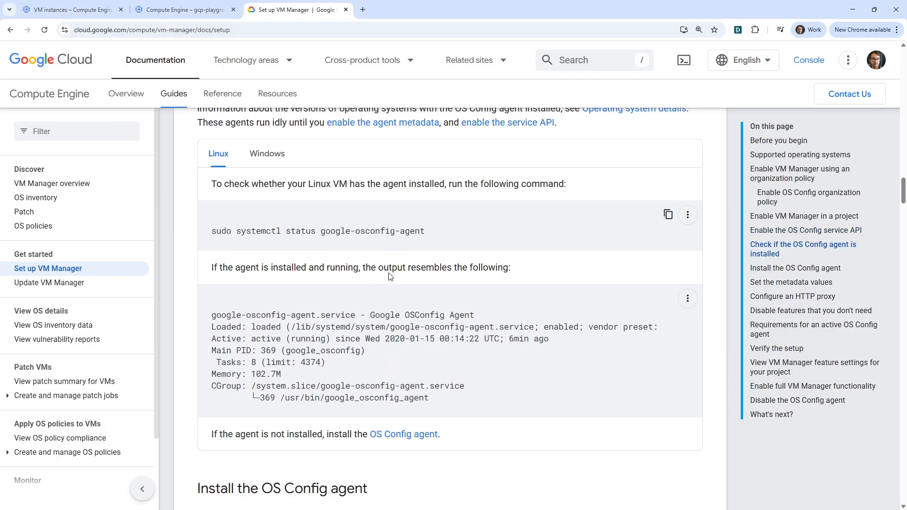
scroll(377, 269, up, 4)
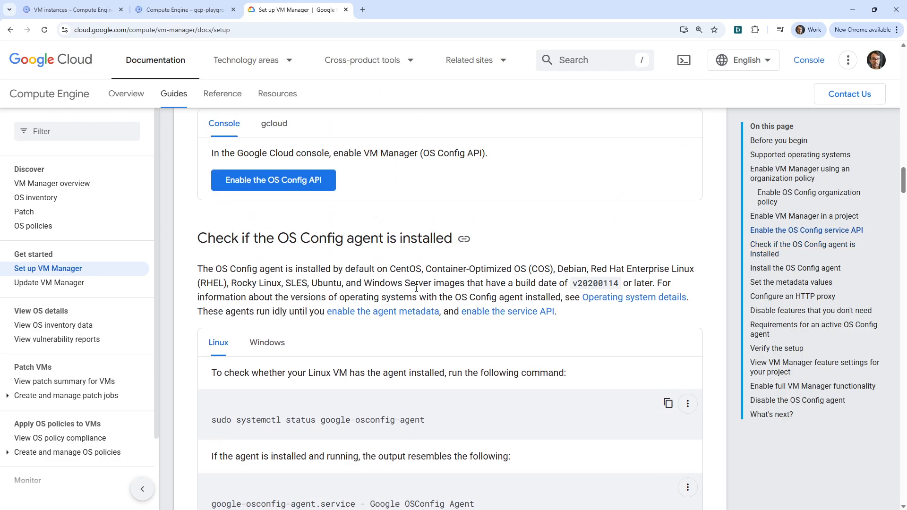
scroll(332, 211, down, 4)
scroll(344, 240, down, 8)
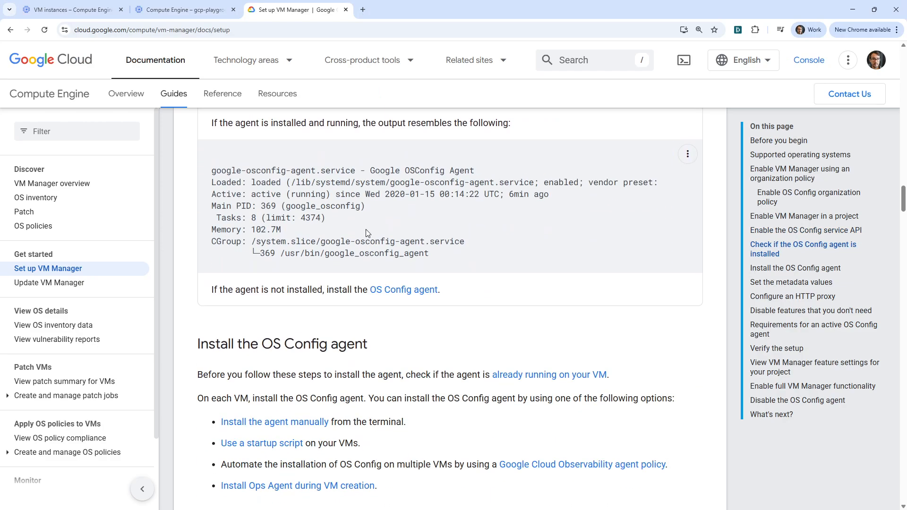
scroll(348, 302, up, 1)
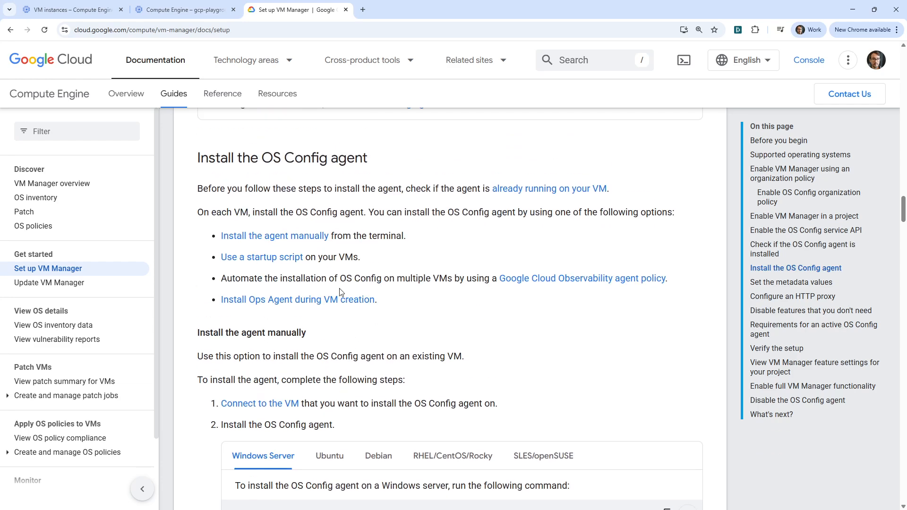
- Compare the manual OS Config agent installation commands for Debian, Ubuntu and Windows Server in the guide
scroll(384, 412, down, 3)
click(379, 314)
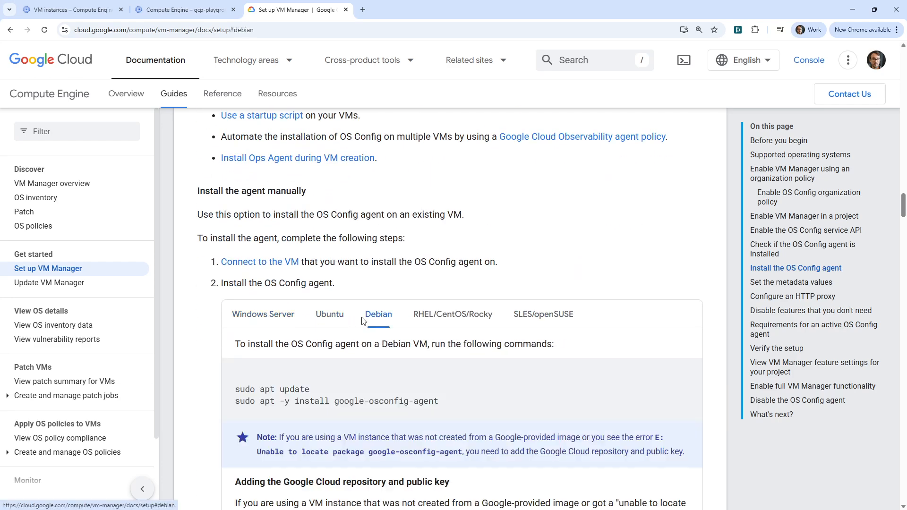
scroll(287, 342, down, 1)
scroll(286, 341, down, 1)
drag(457, 306, 208, 316)
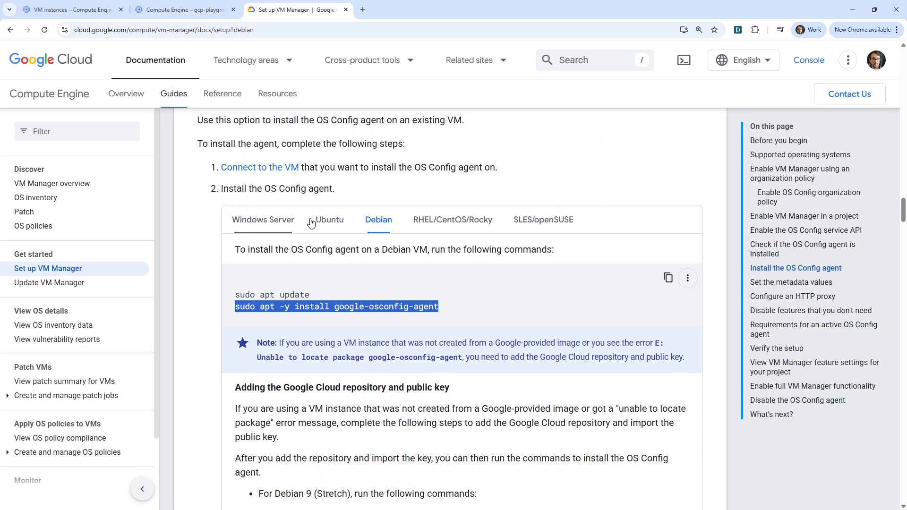
click(333, 224)
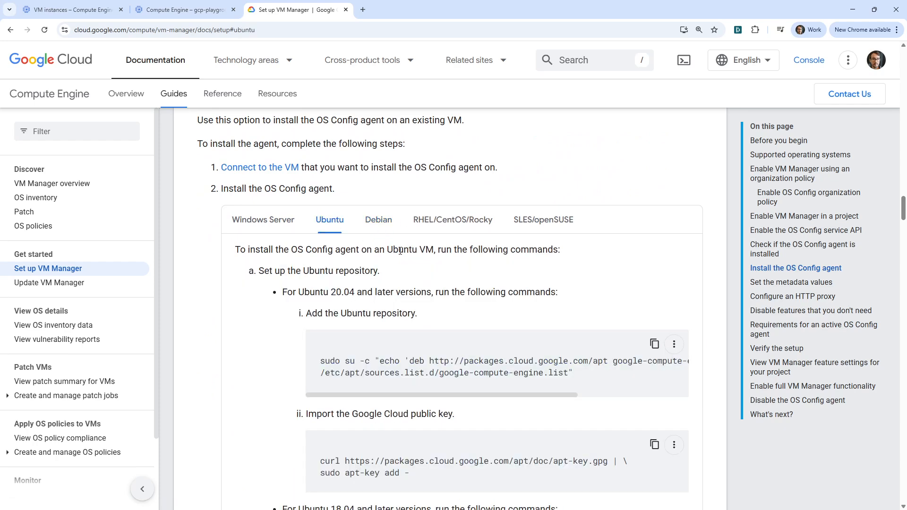
click(286, 235)
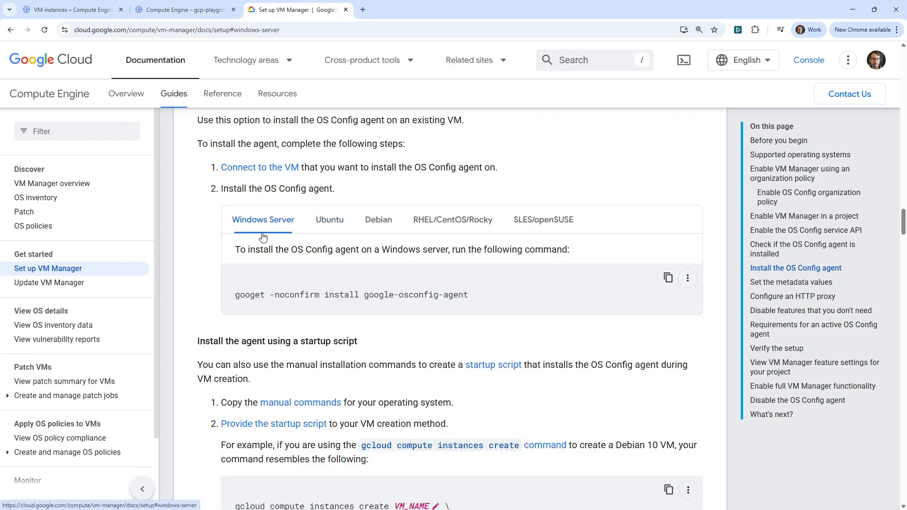
- Find the Set the metadata values section and highlight the sentence about instance and project metadata
scroll(264, 297, down, 8)
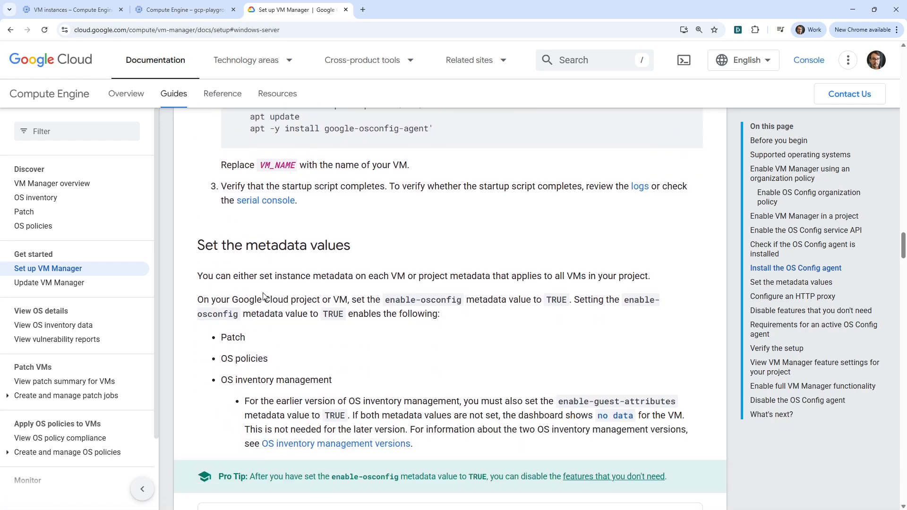
drag(216, 278, 581, 277)
drag(548, 1, 473, 1)
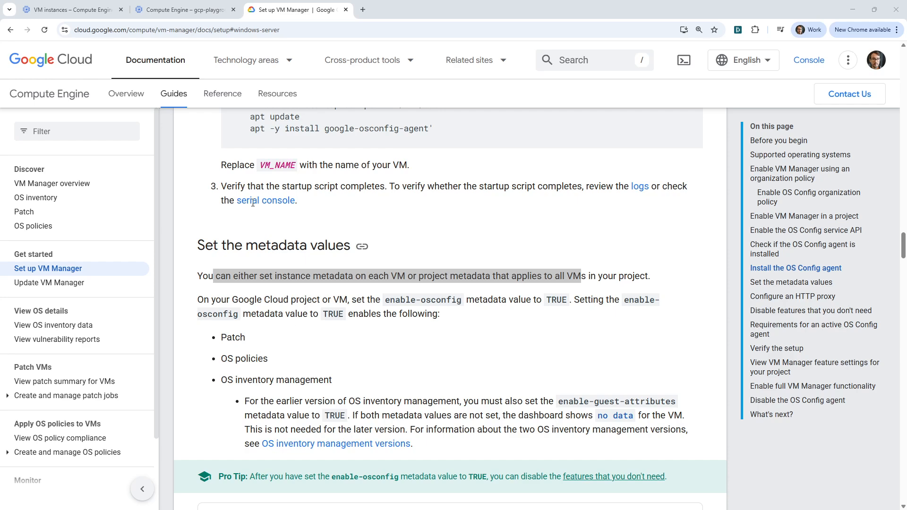
click(146, 14)
click(89, 13)
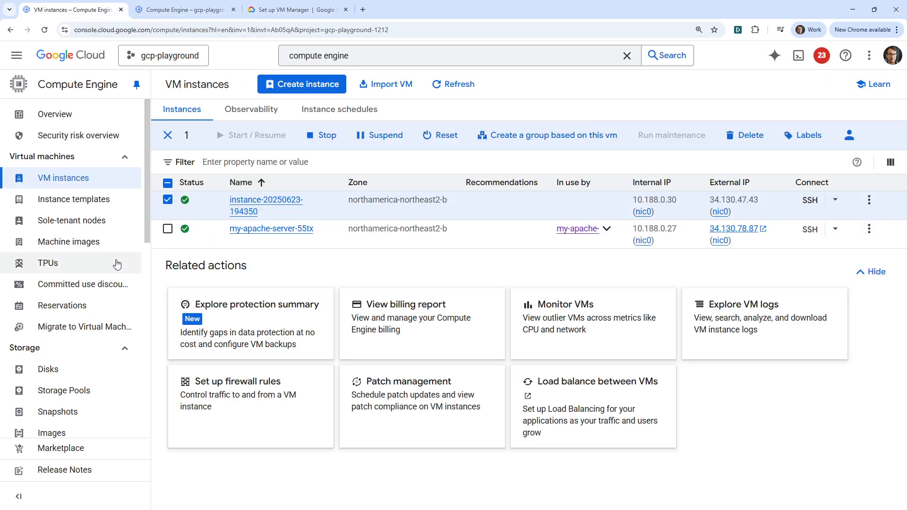
click(235, 205)
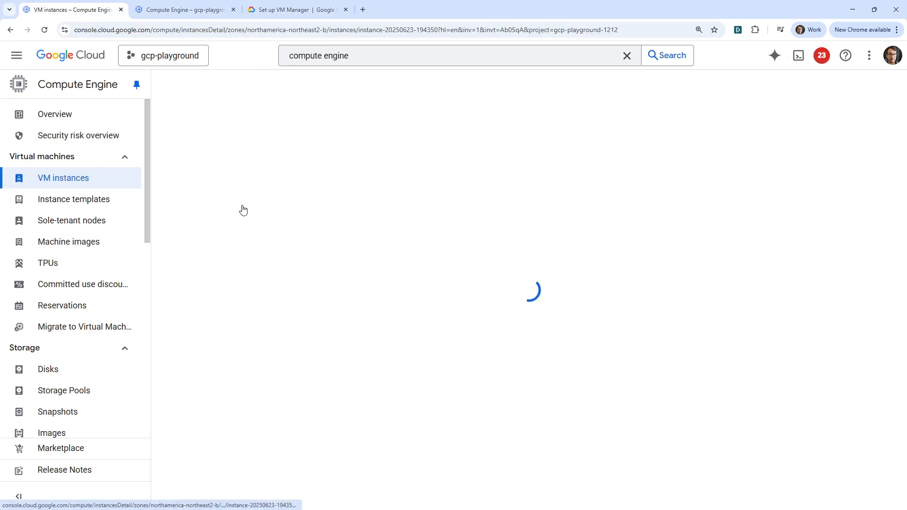
scroll(440, 371, down, 10)
scroll(439, 353, down, 15)
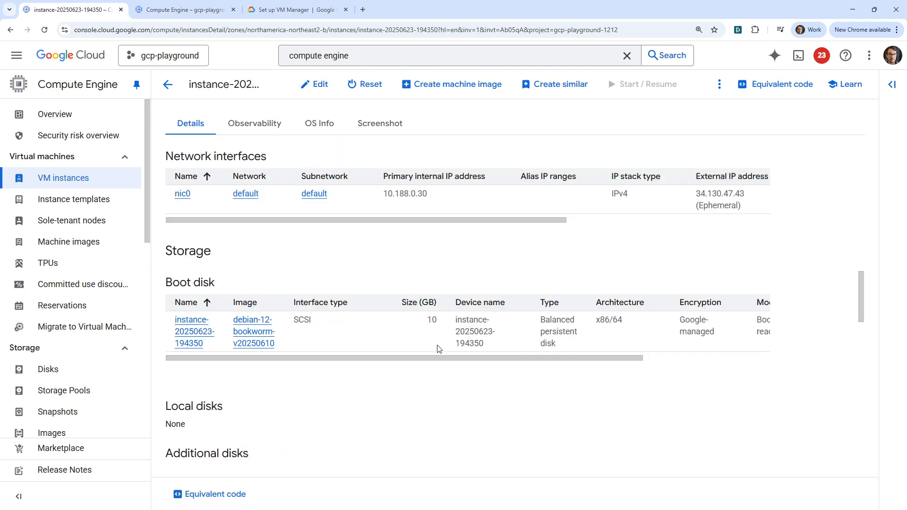
scroll(439, 349, down, 6)
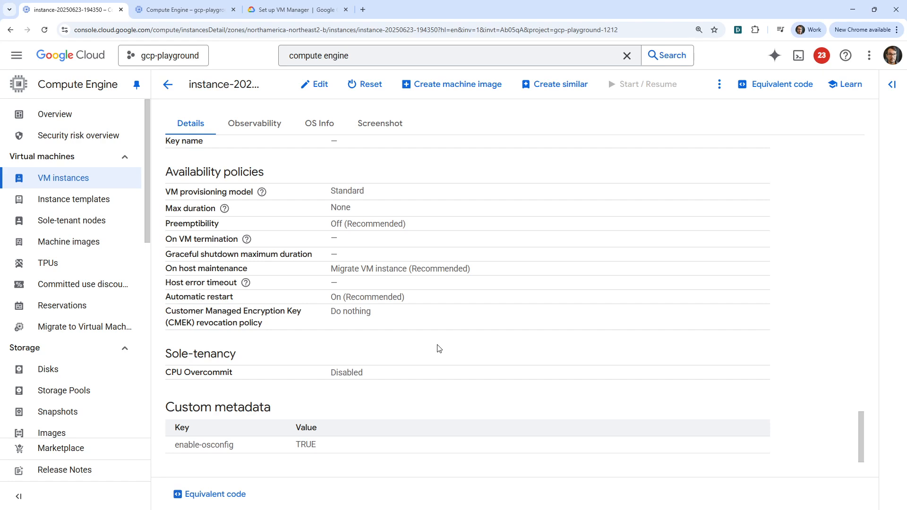
triple_click(179, 446)
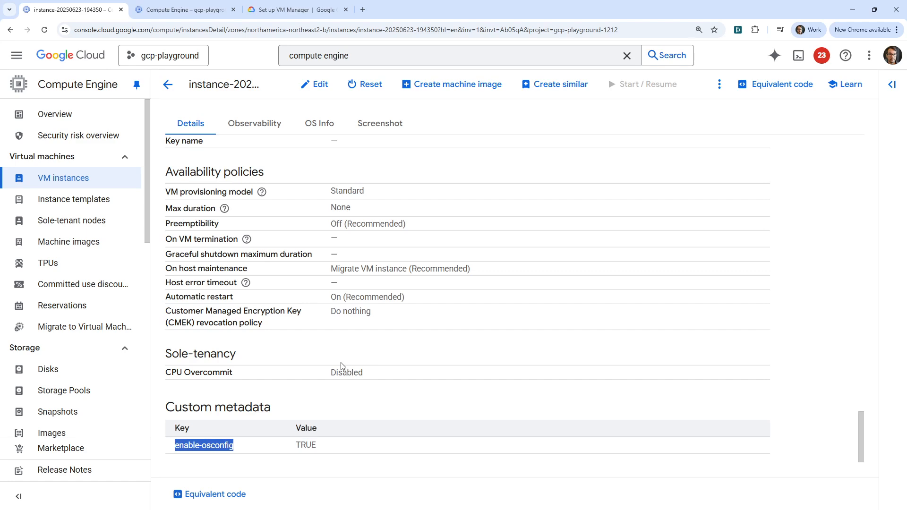
- Open my-apache-server-55tx from the VM instances list, examine its custom metadata and expand the startup-script value
click(70, 178)
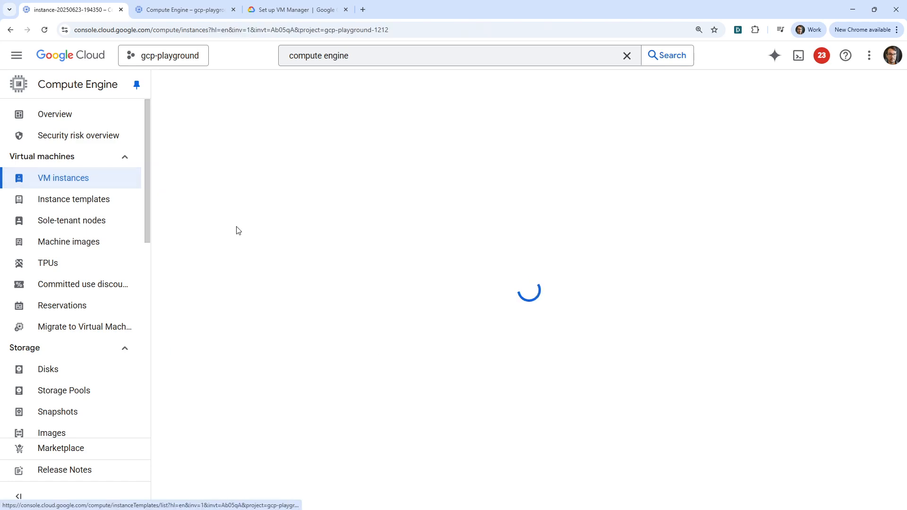
click(251, 228)
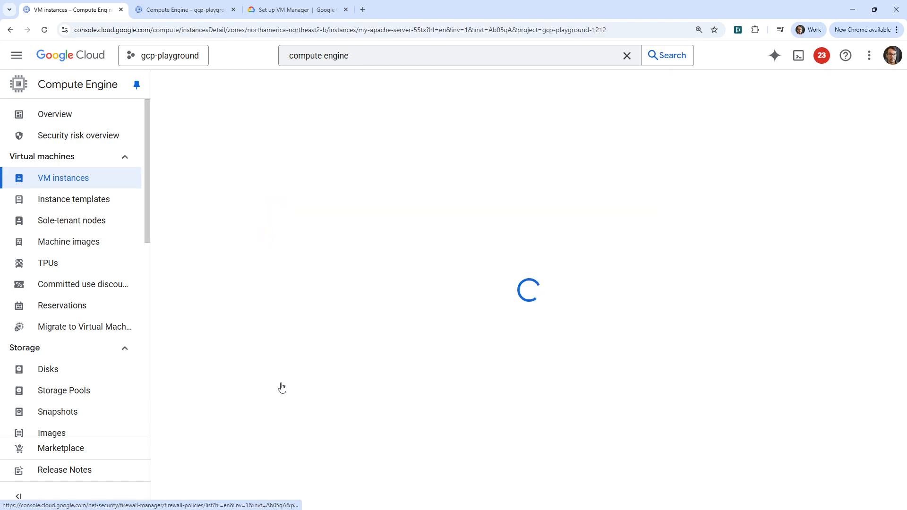
scroll(272, 422, down, 20)
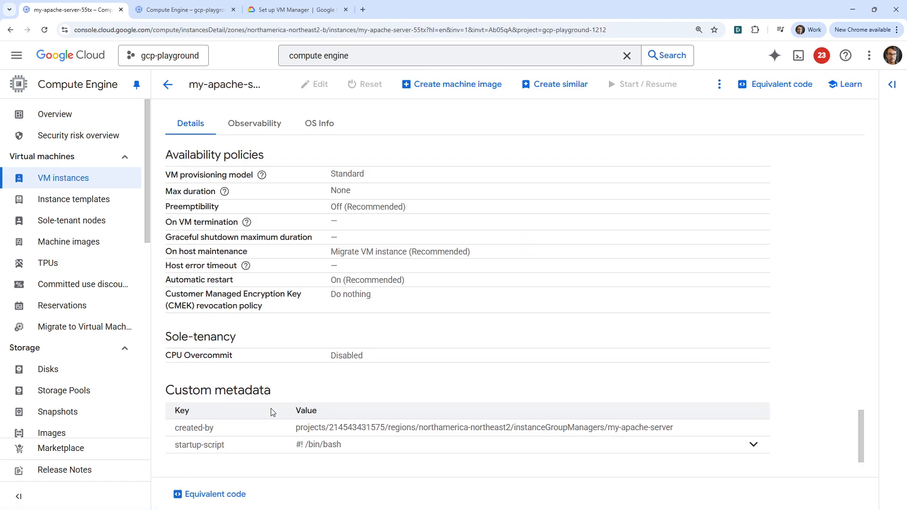
drag(348, 454, 187, 390)
click(268, 397)
click(754, 442)
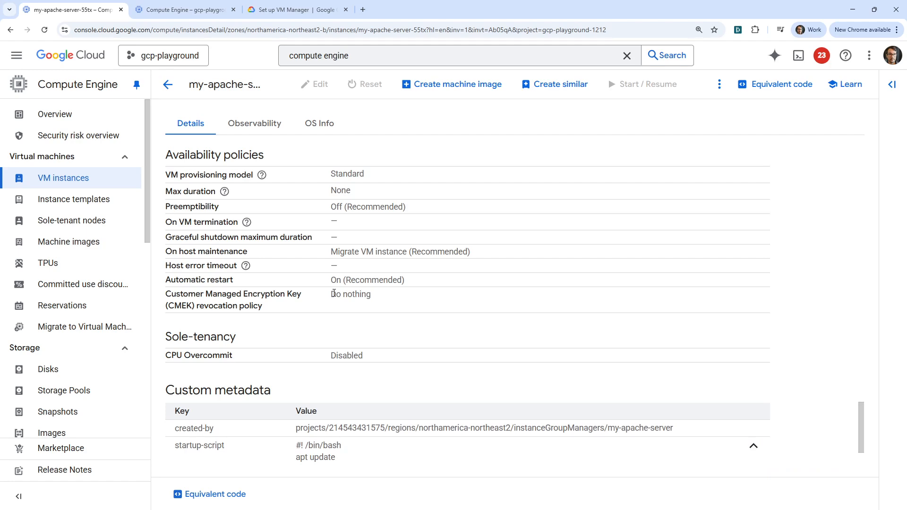
scroll(369, 390, up, 1)
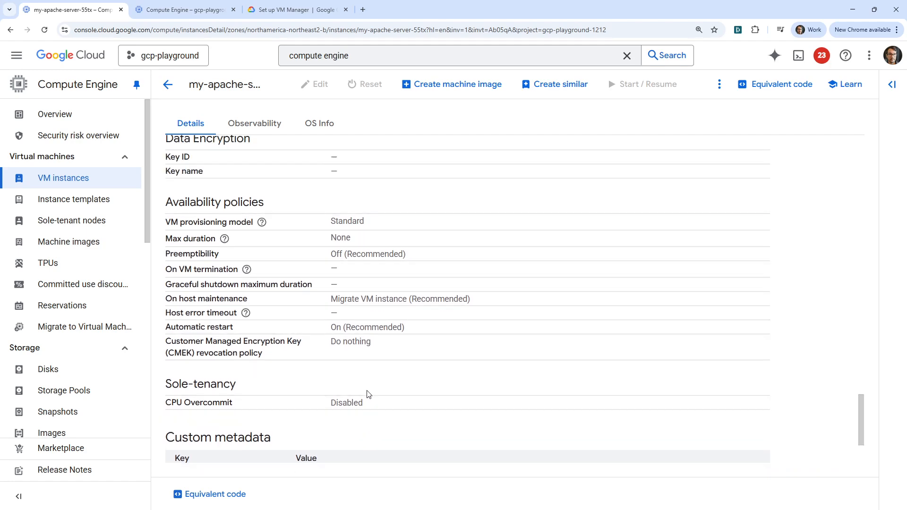
scroll(368, 394, up, 20)
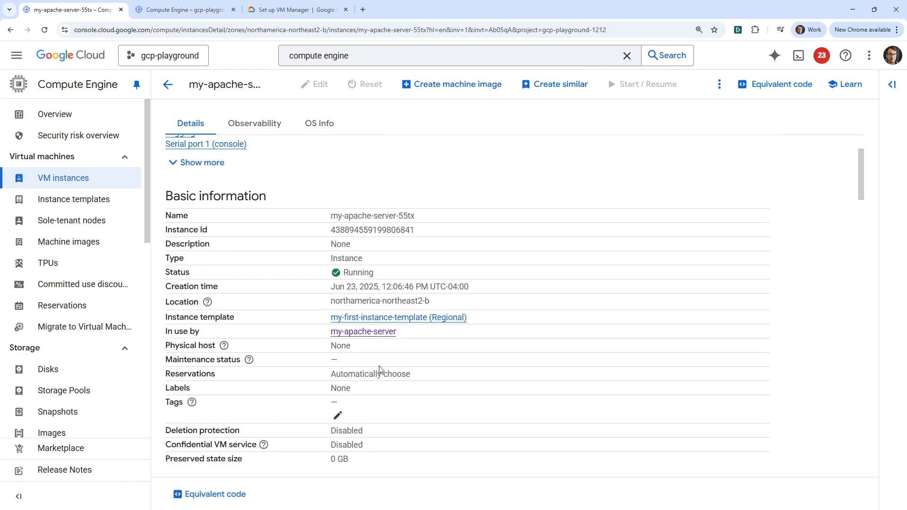
click(68, 184)
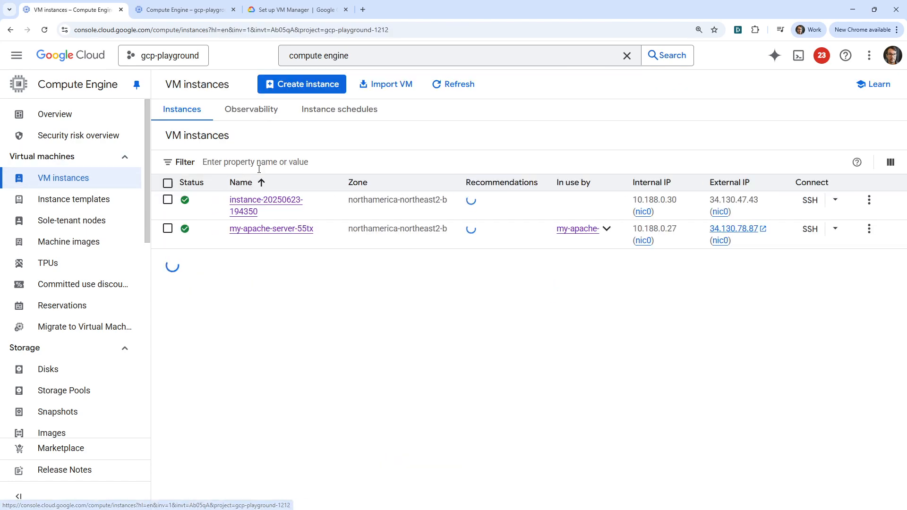
click(264, 205)
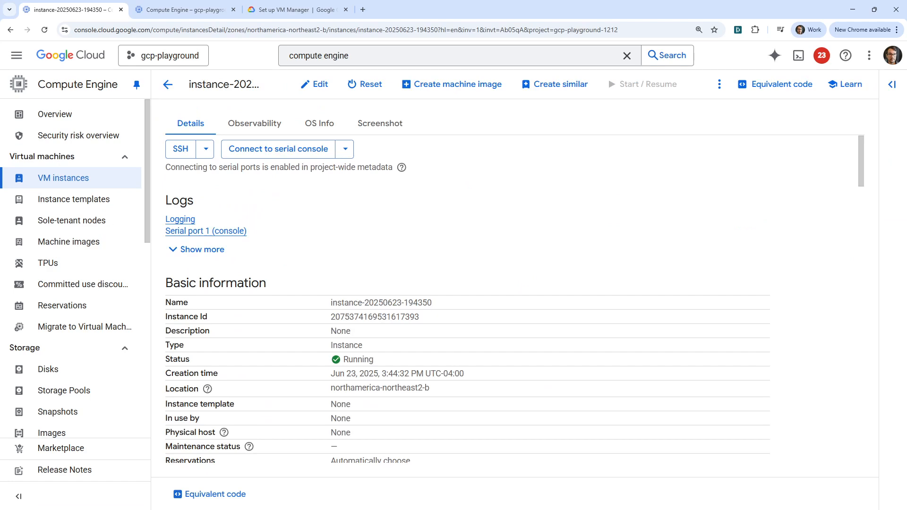
drag(765, 0, 619, 0)
click(540, 251)
- Switch to the Set up VM Manager guide and examine the options for setting enable-osconfig in project, new-VM and existing-VM metadata
click(285, 9)
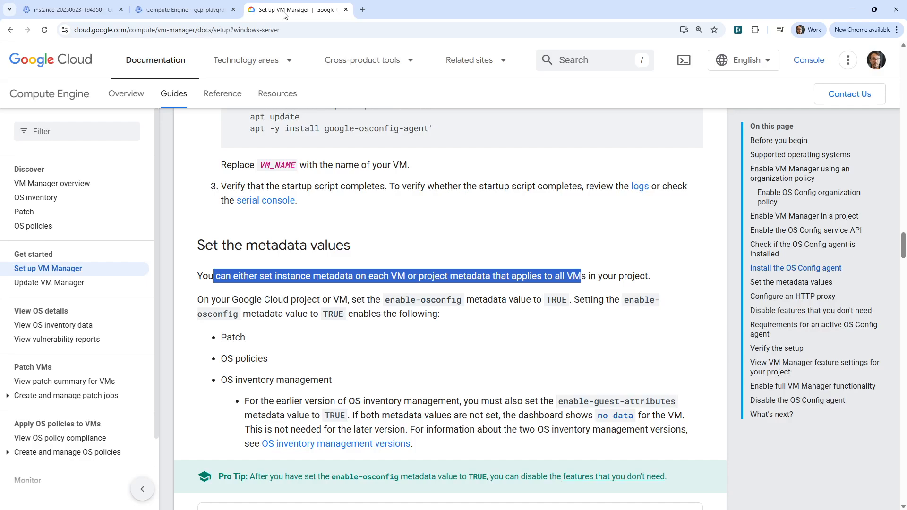
scroll(372, 343, down, 10)
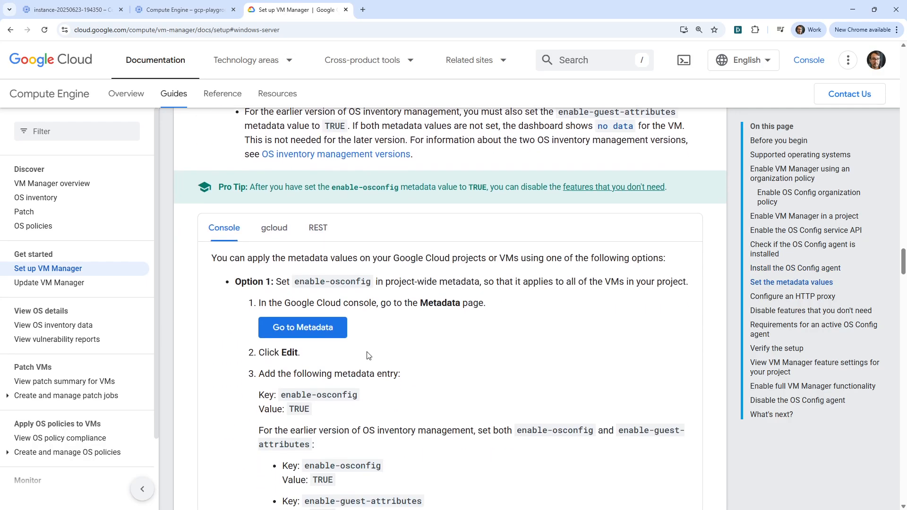
scroll(368, 354, down, 6)
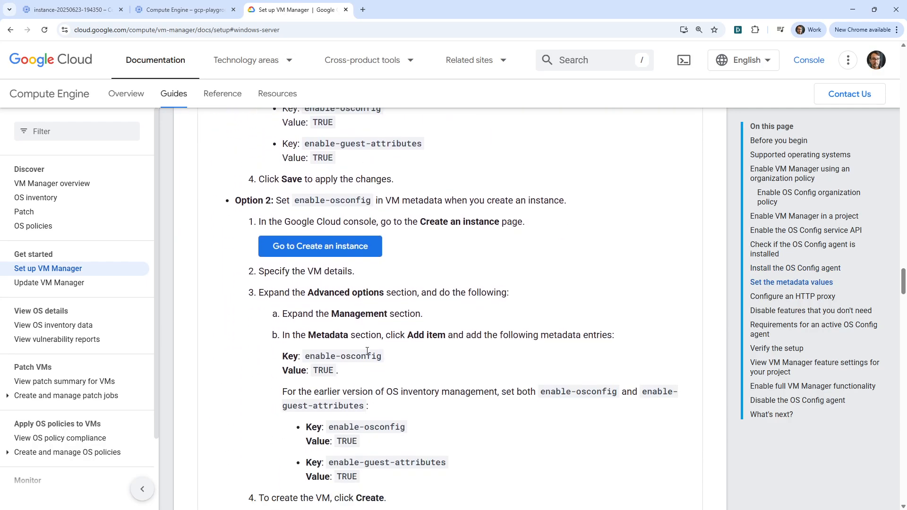
scroll(367, 349, down, 6)
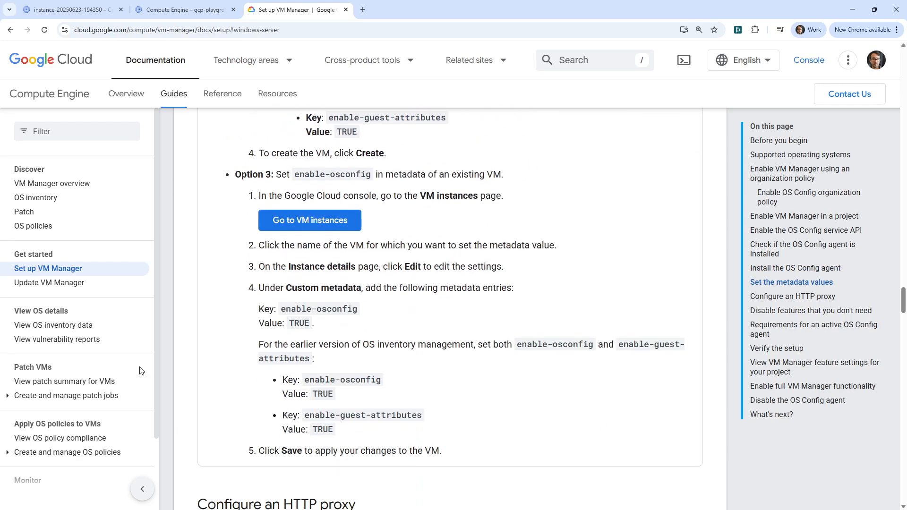
scroll(140, 370, down, 2)
scroll(120, 411, up, 2)
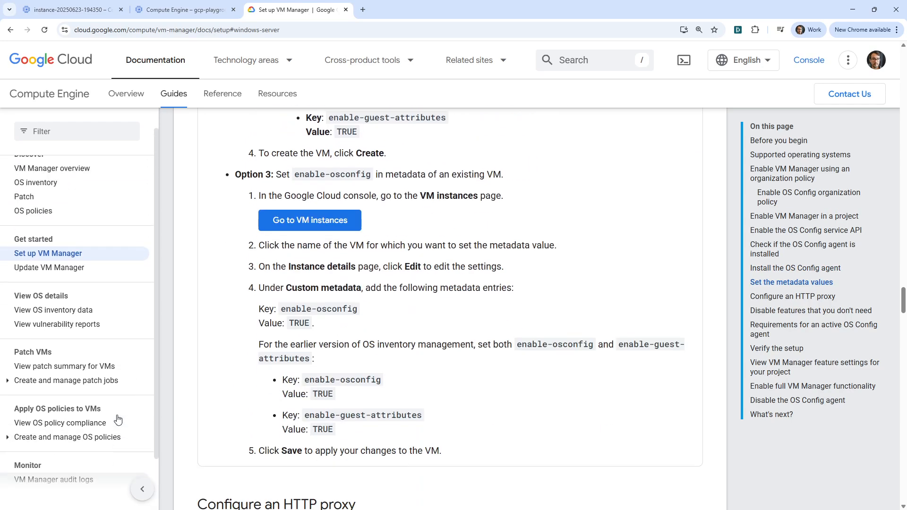
scroll(118, 419, up, 1)
scroll(306, 445, up, 20)
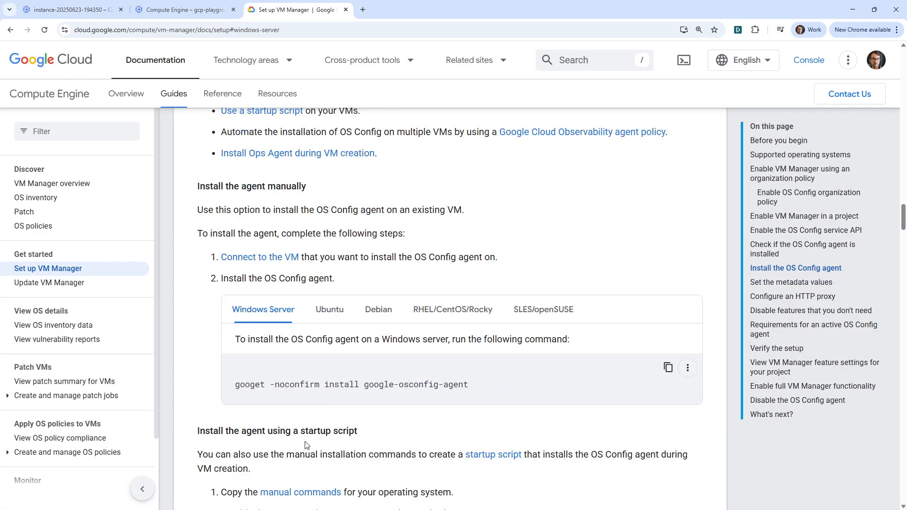
scroll(306, 445, up, 20)
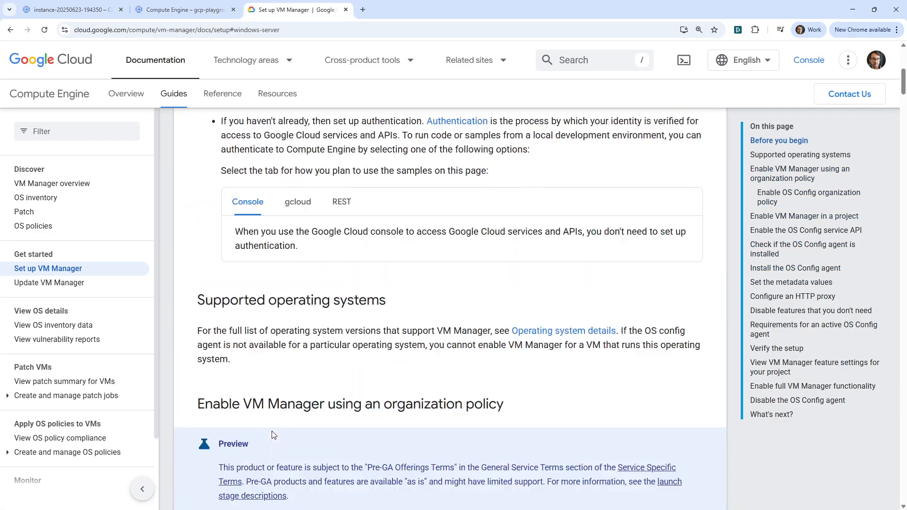
scroll(272, 434, up, 5)
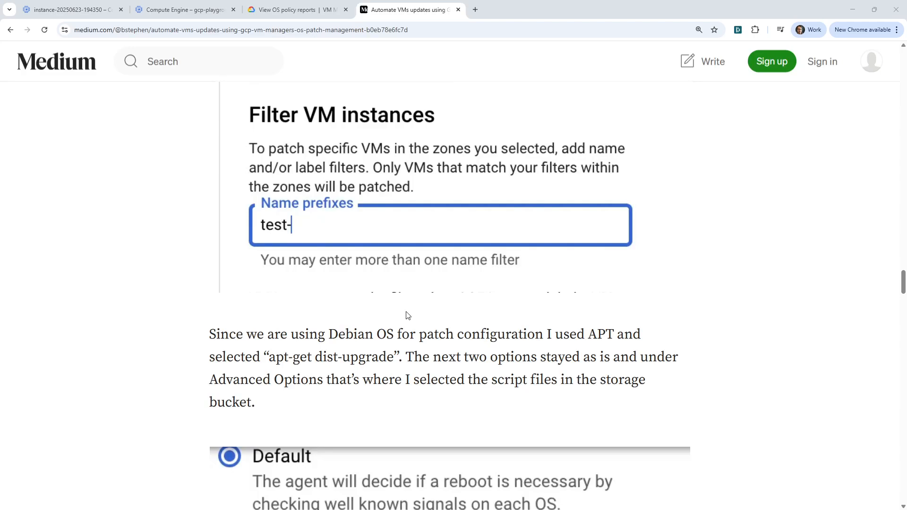
- Read which APIs and agents VM Manager activates in the Medium article on automating VM updates, and close the article
scroll(426, 268, up, 15)
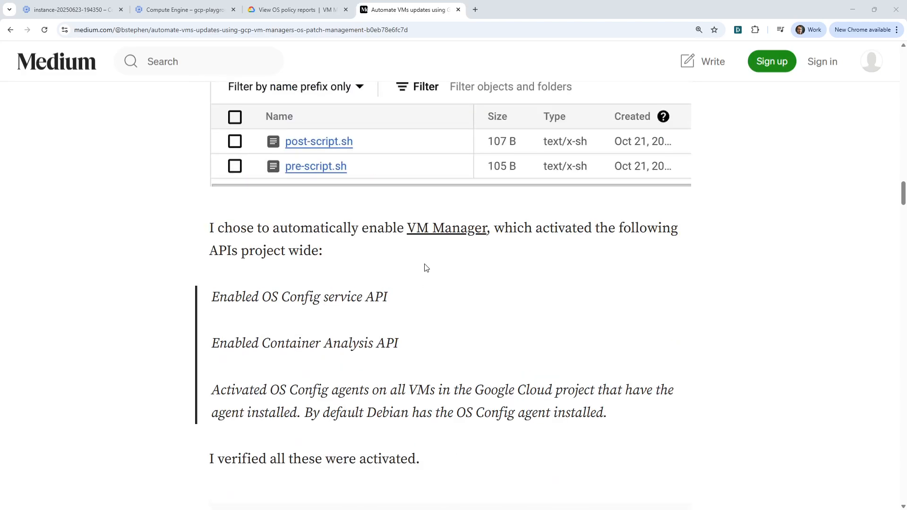
scroll(426, 268, down, 5)
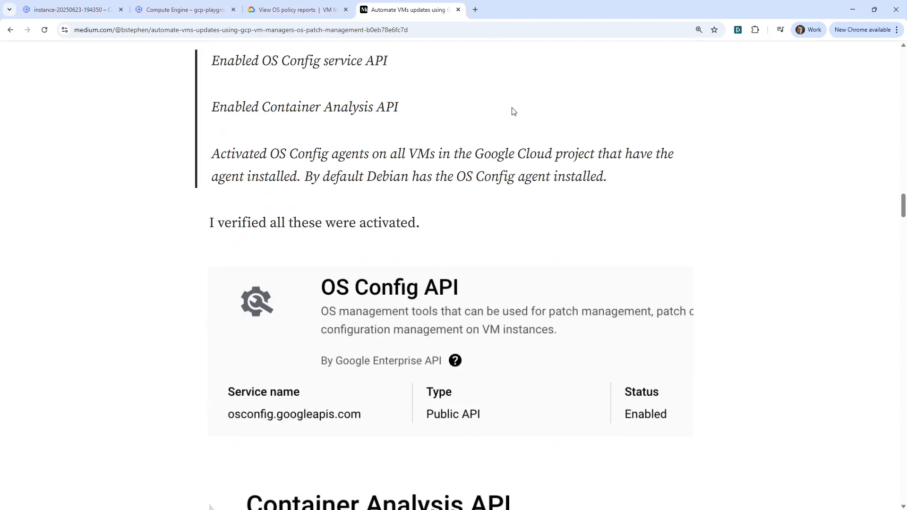
click(458, 9)
click(172, 15)
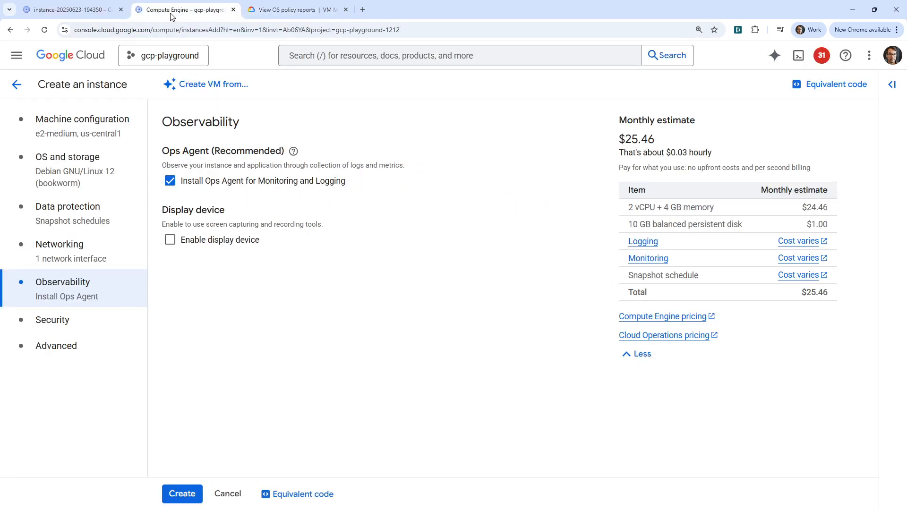
click(95, 16)
scroll(55, 416, down, 5)
scroll(55, 378, up, 5)
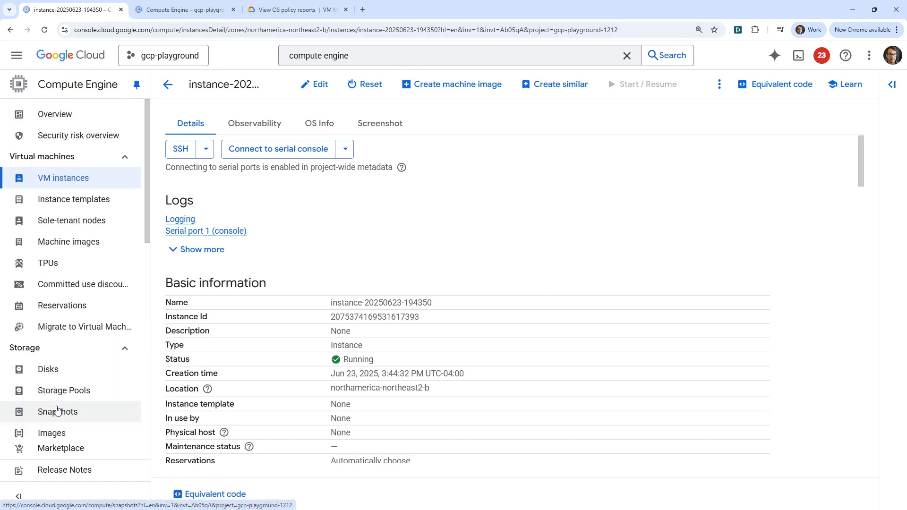
- View the per-project OS policies summary in VM Manager and open the Patch dashboard
scroll(55, 349, down, 5)
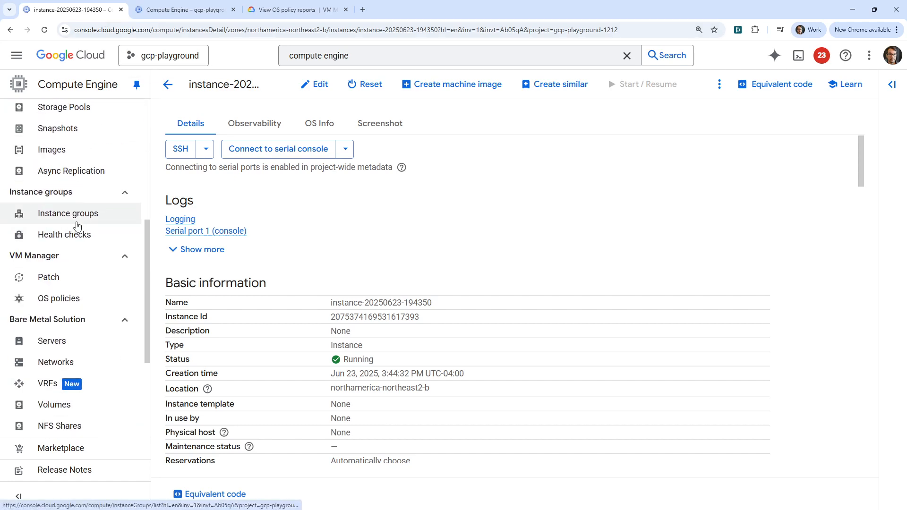
click(71, 297)
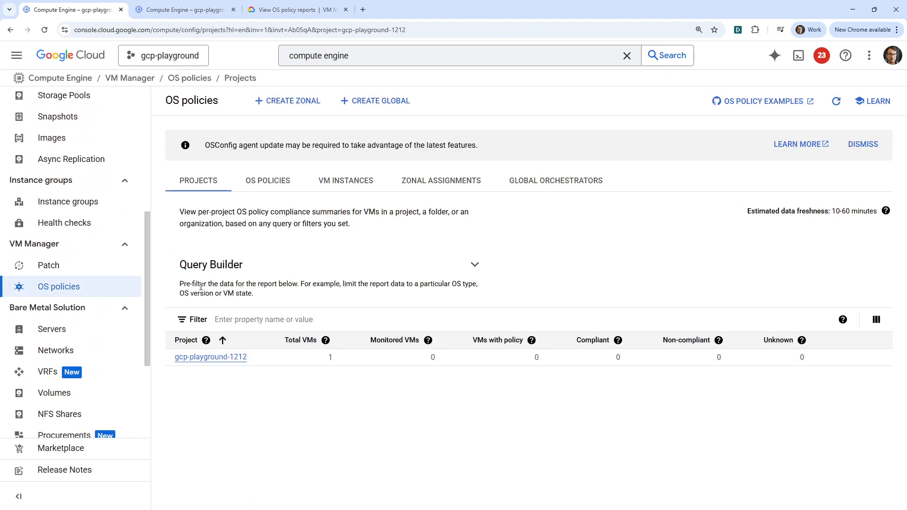
click(105, 272)
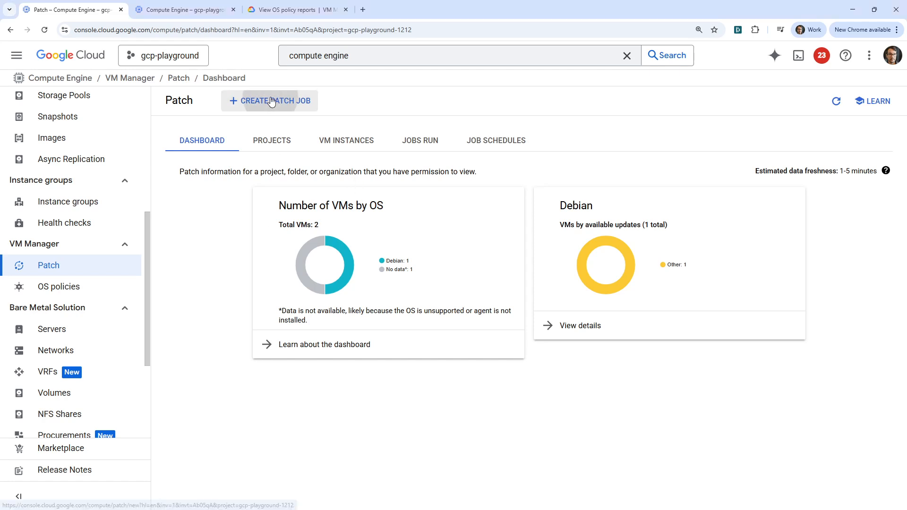
click(249, 100)
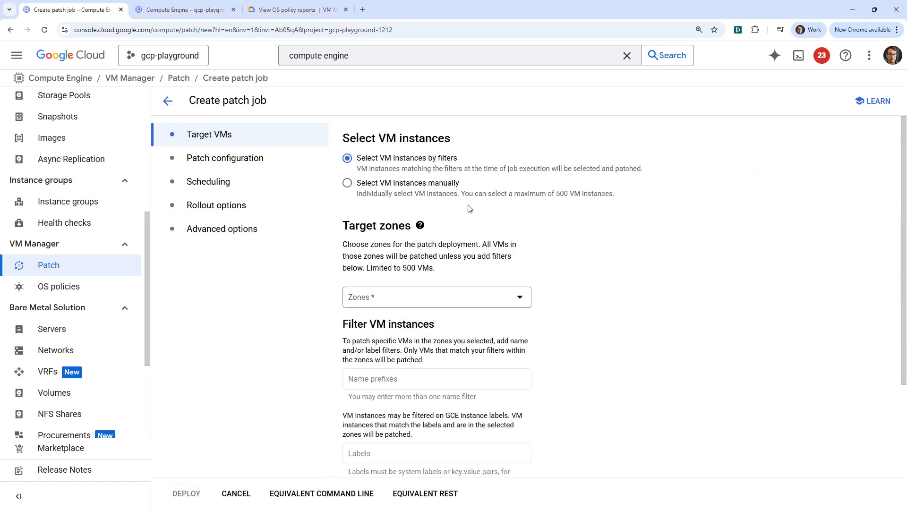
drag(381, 159, 465, 160)
click(420, 183)
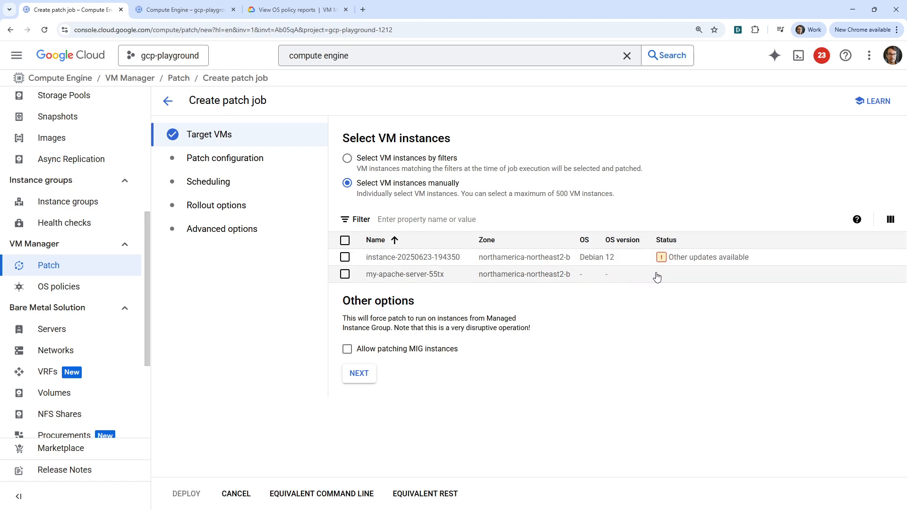
click(345, 257)
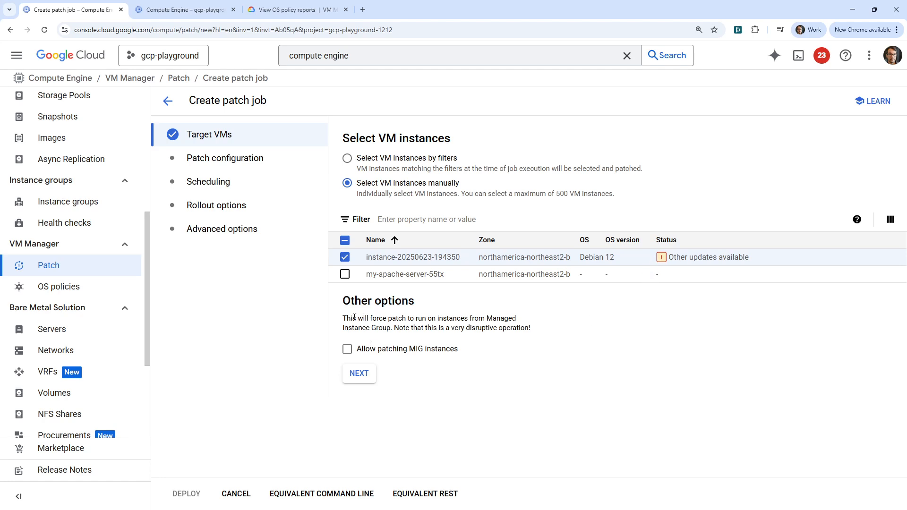
drag(354, 318, 391, 328)
click(359, 374)
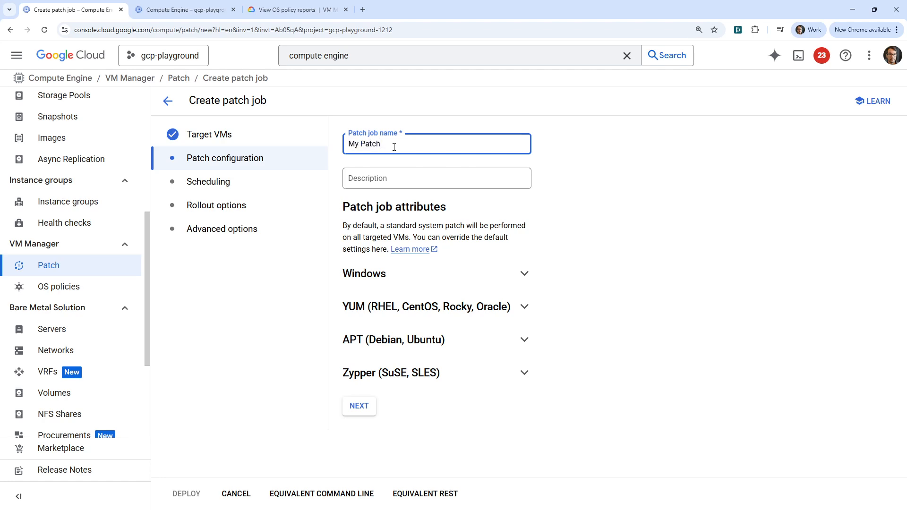
- Name the patch job my-debian-patch and choose apt-get upgrade as the upgrade type for APT (Debian, Ubuntu)
click(509, 340)
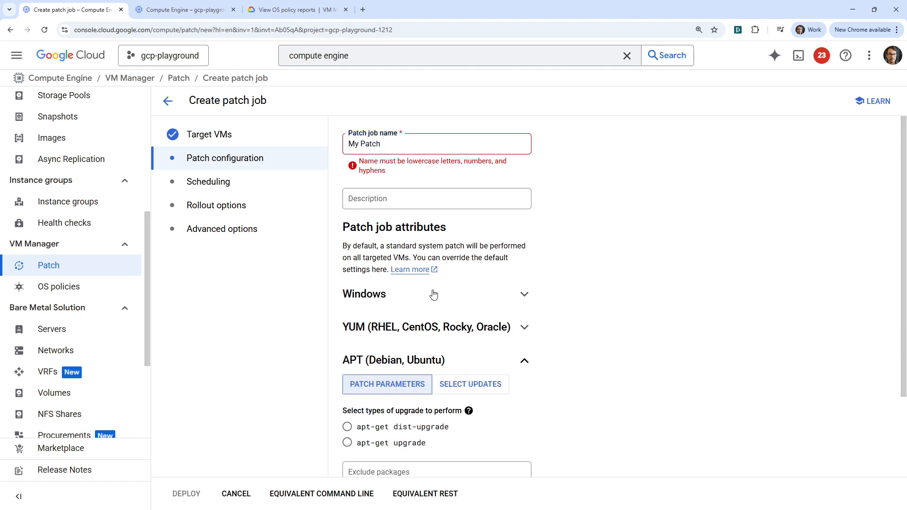
triple_click(405, 144)
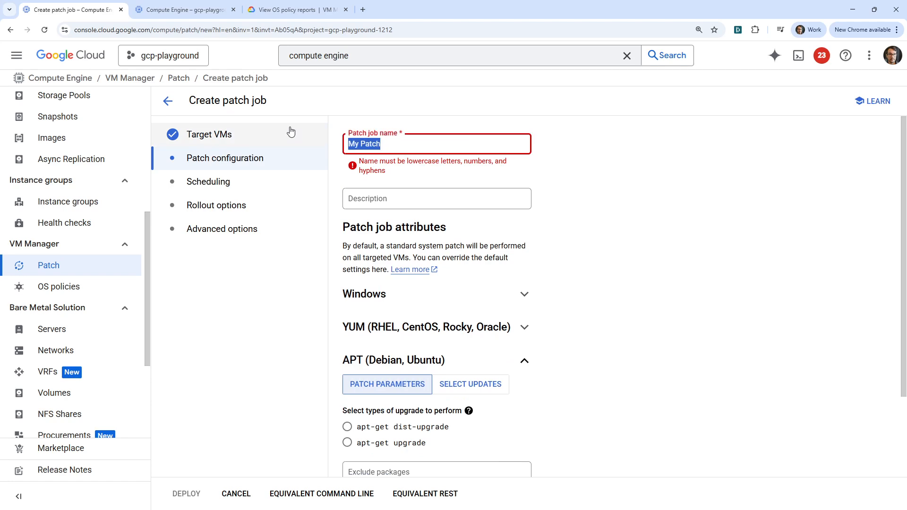
text(my-debian-patch)
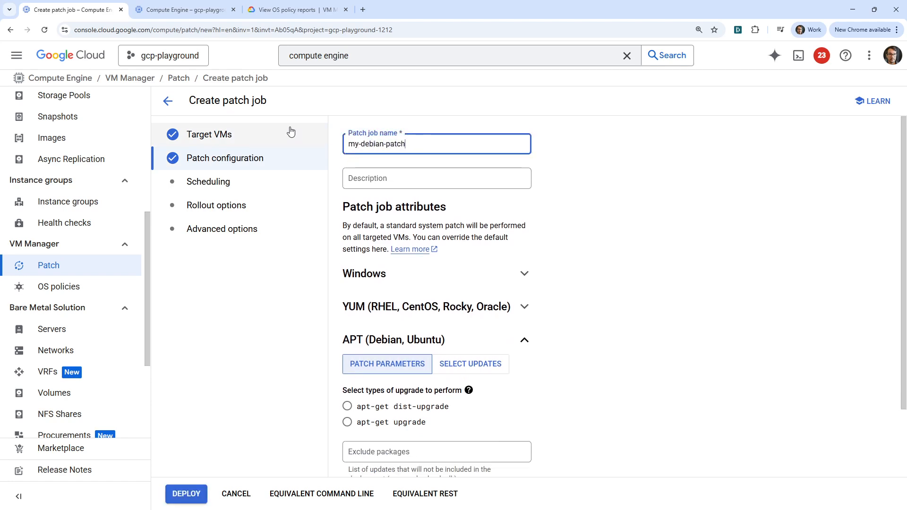
scroll(425, 283, down, 2)
click(397, 345)
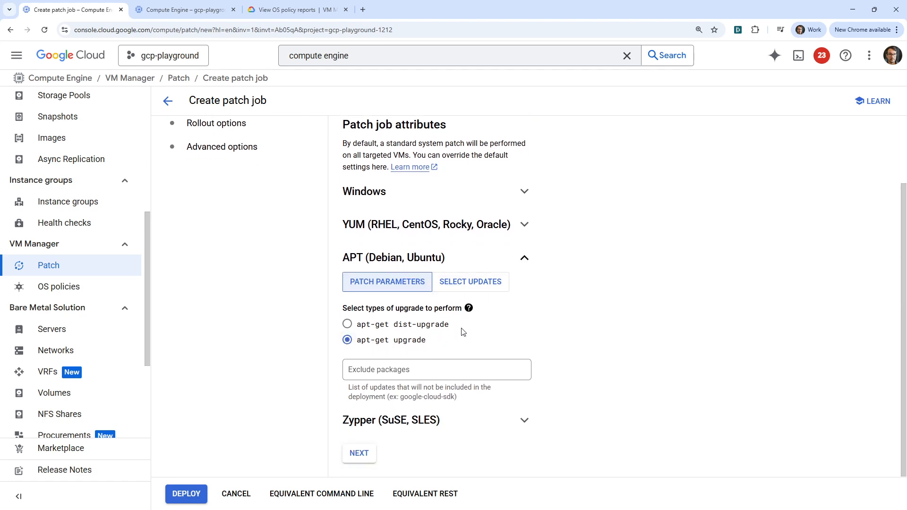
- Compare the APT patch parameters for excluding packages with the option to select specific updates to include
click(486, 284)
click(387, 336)
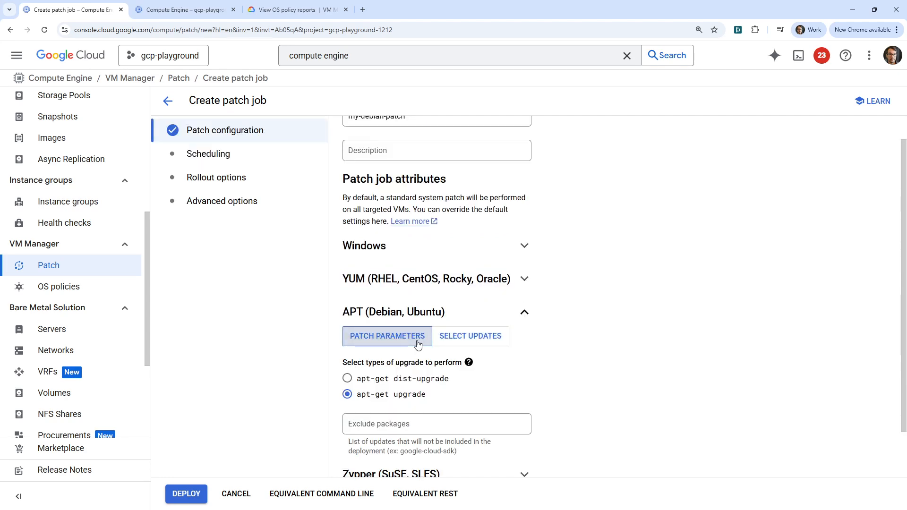
click(472, 338)
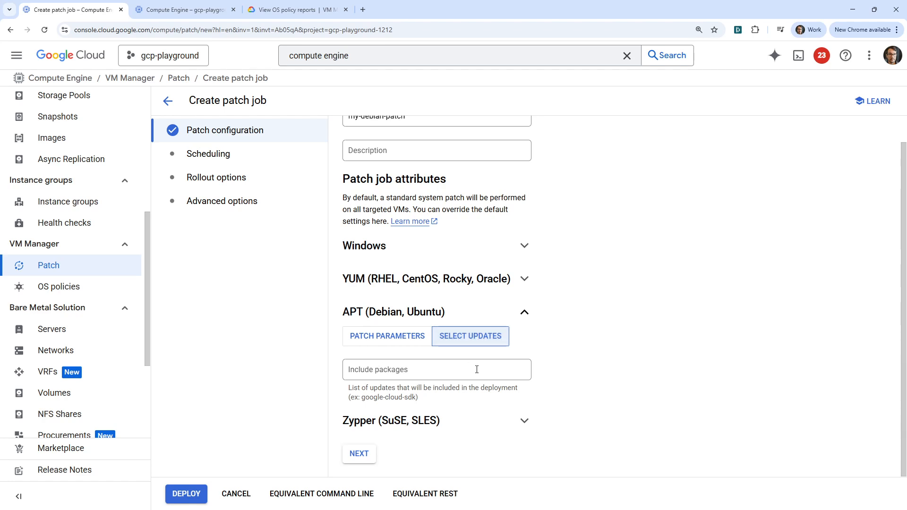
click(392, 336)
scroll(291, 327, down, 1)
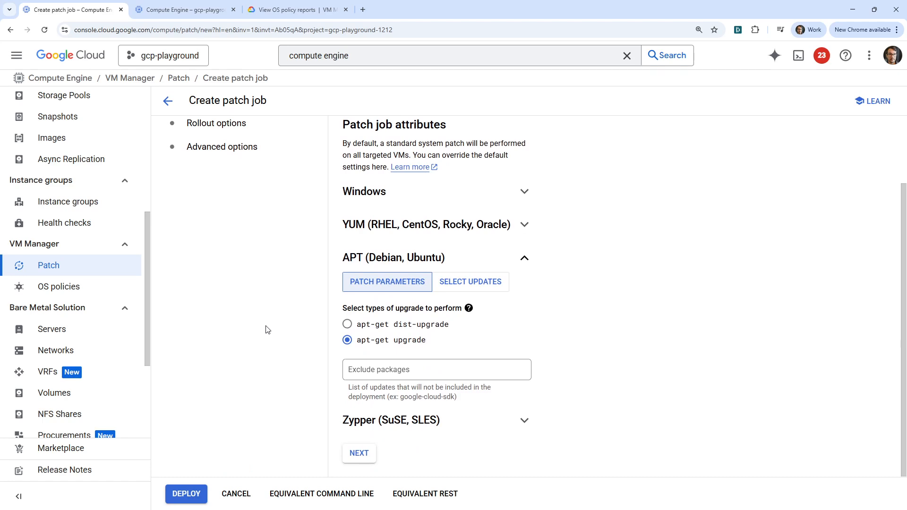
drag(392, 390, 500, 397)
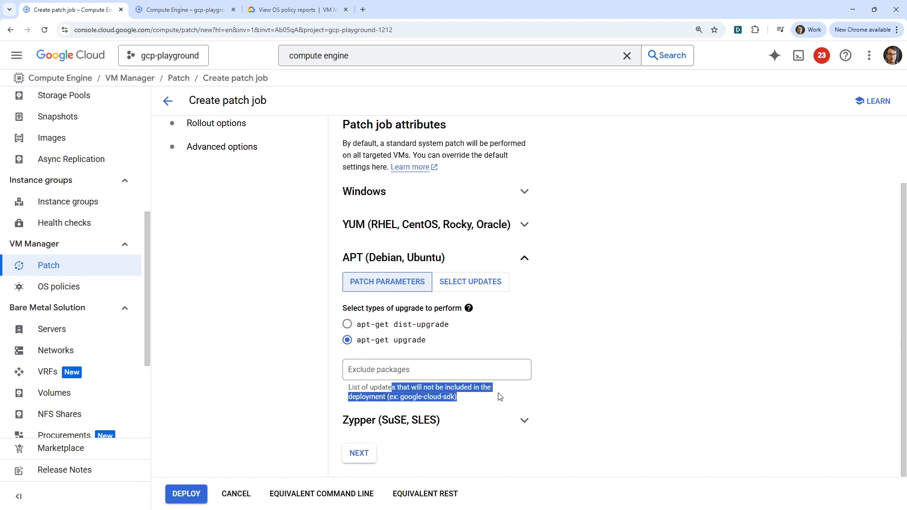
click(391, 384)
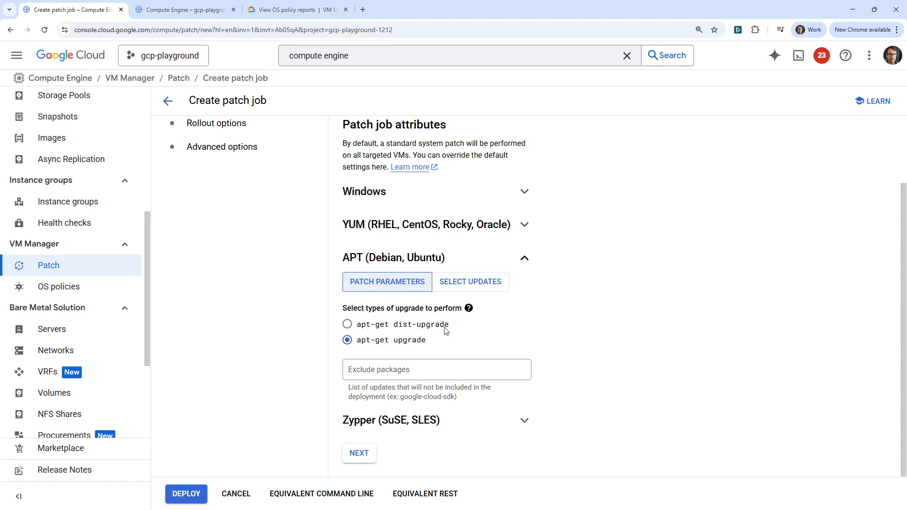
click(469, 282)
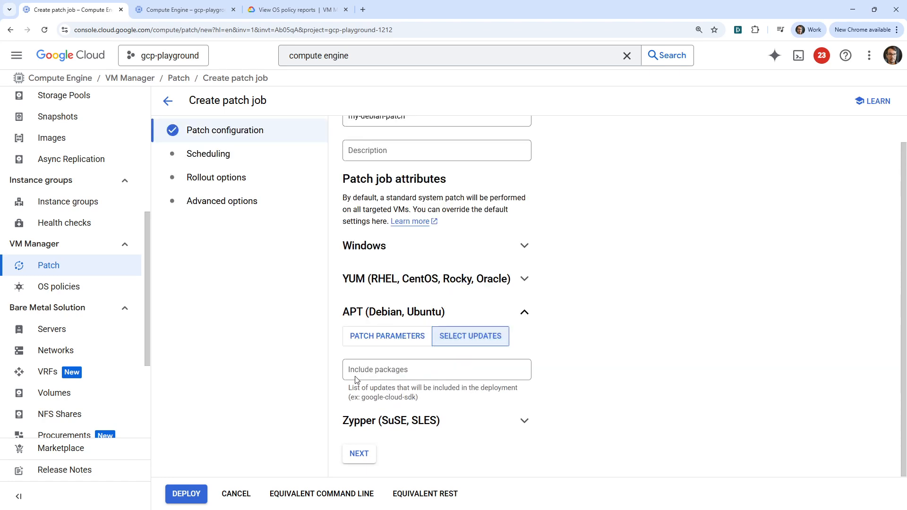
click(385, 336)
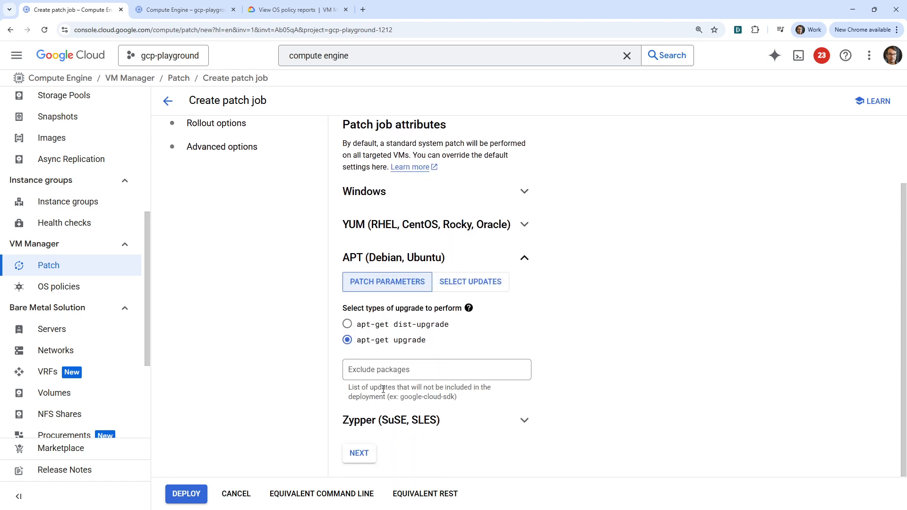
- Keep the Start now schedule with a 60-minute window and the one-zone-at-a-time rollout with a 25% disruption budget
click(359, 452)
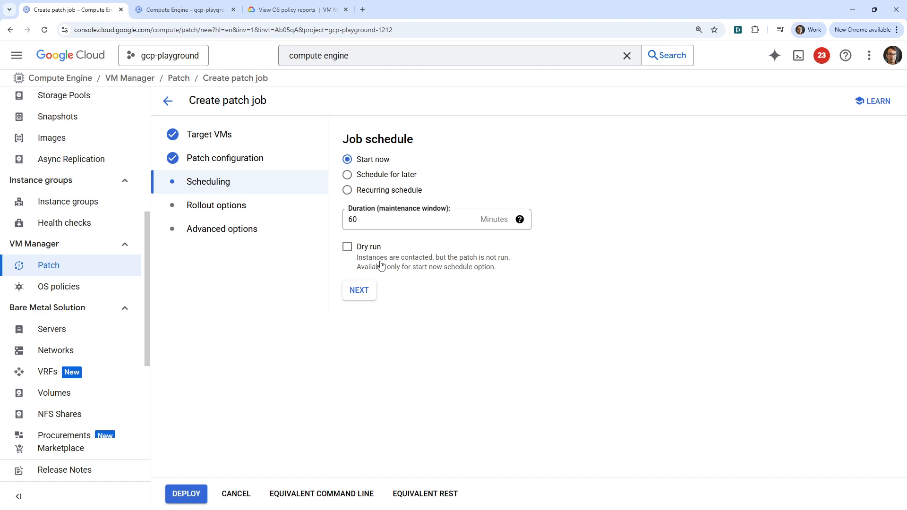
click(371, 289)
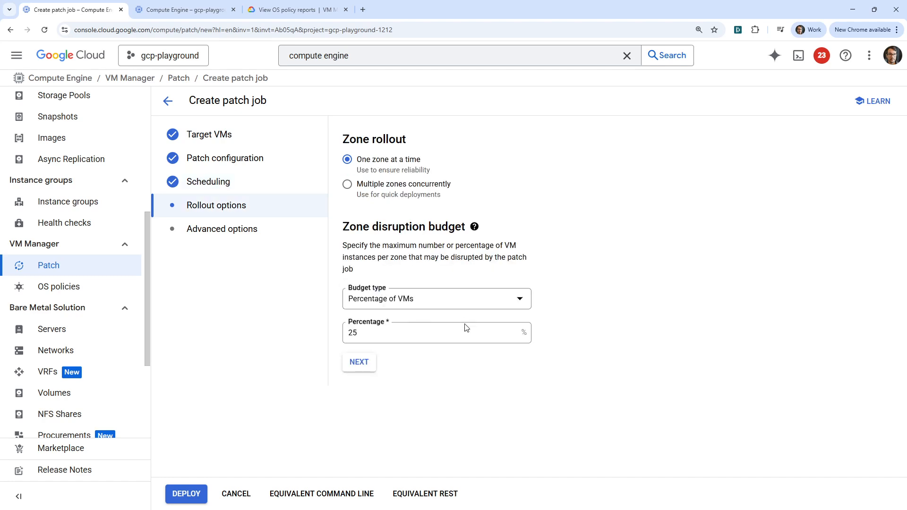
click(422, 308)
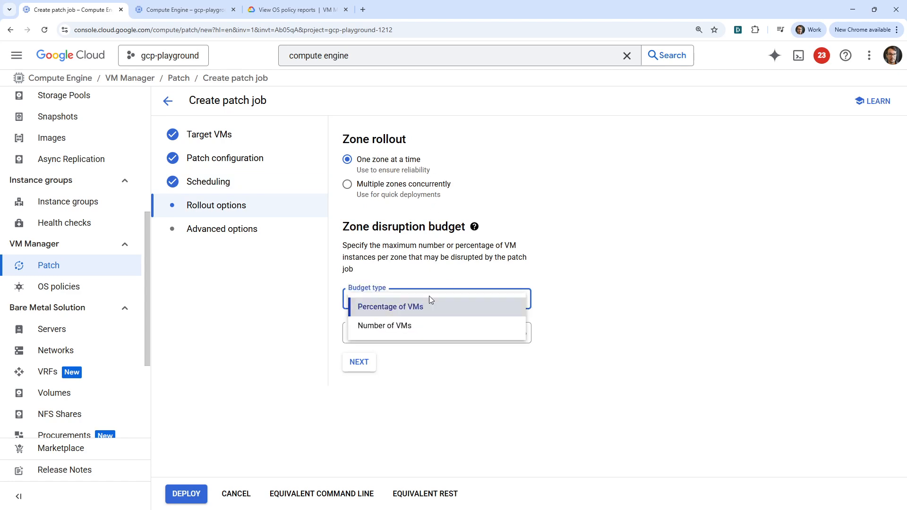
click(562, 284)
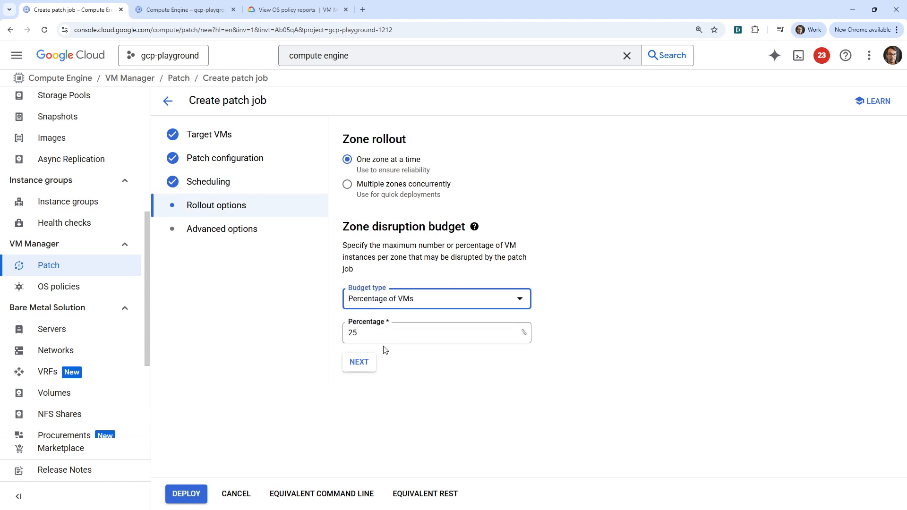
click(367, 362)
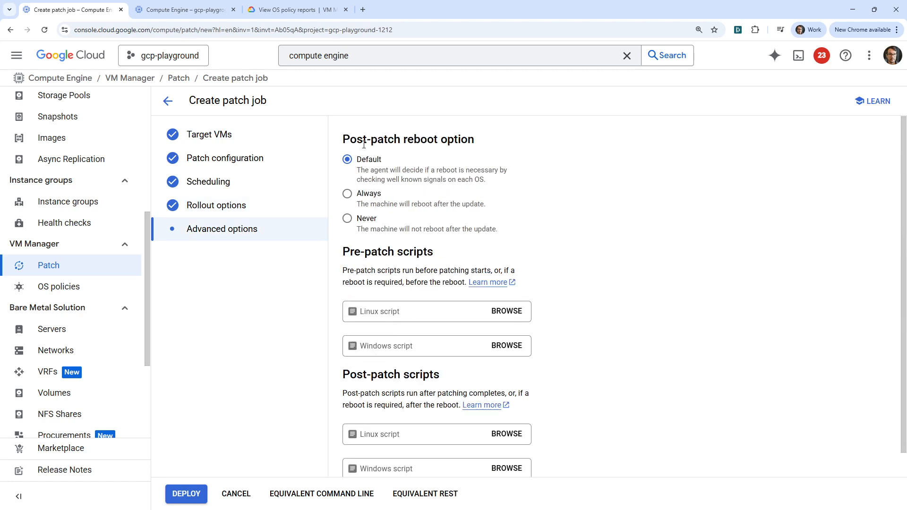
- Review the reboot and pre-patch script options, keep the Default reboot setting without scripts, and deploy the patch job
drag(363, 144, 482, 147)
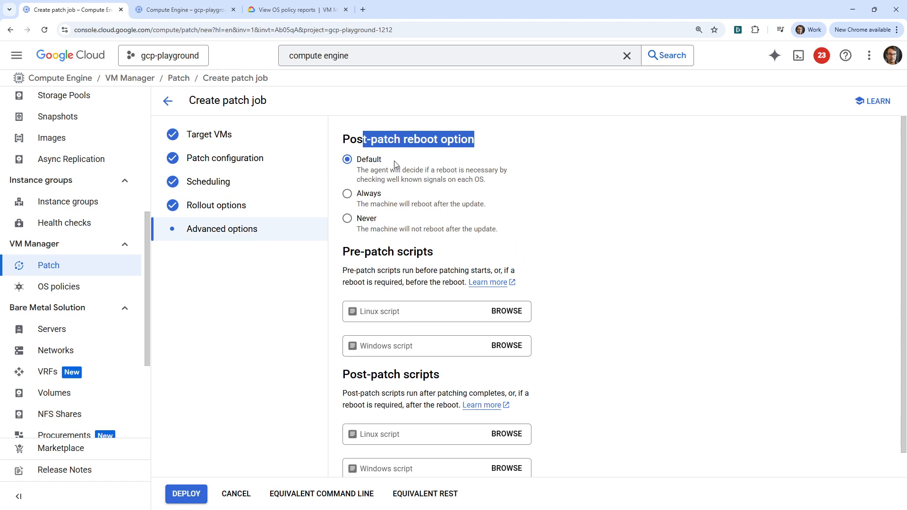
scroll(402, 194, down, 1)
drag(356, 247, 537, 244)
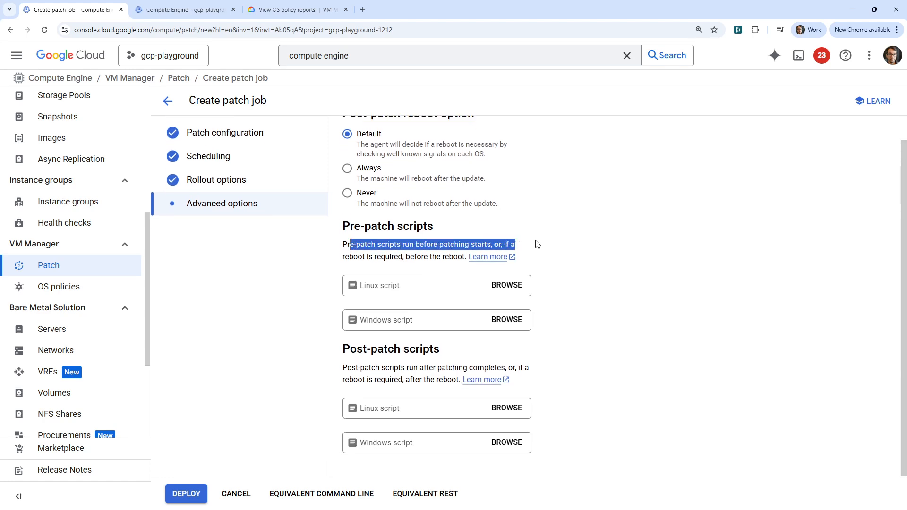
click(571, 271)
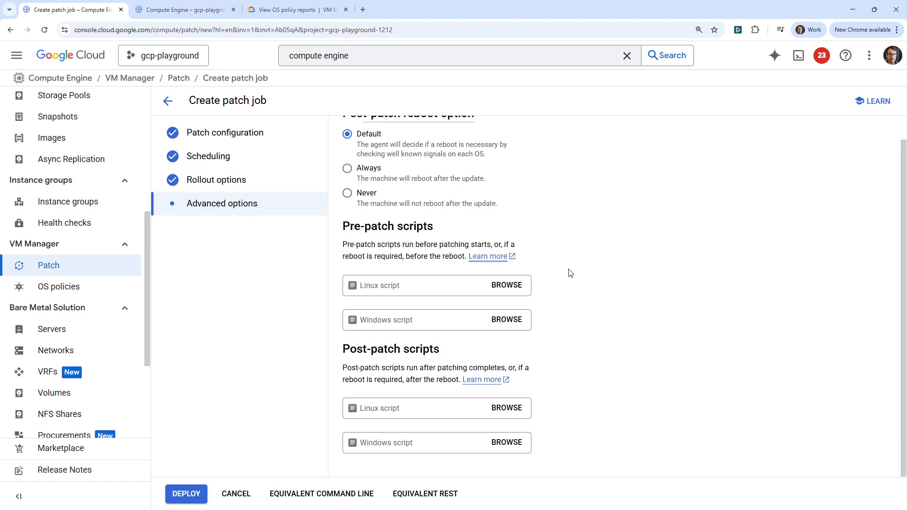
click(411, 283)
click(506, 286)
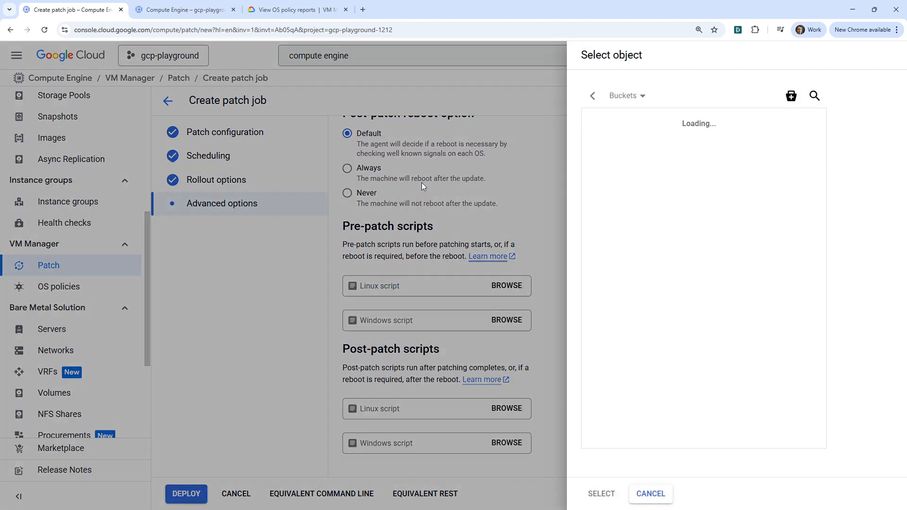
click(495, 211)
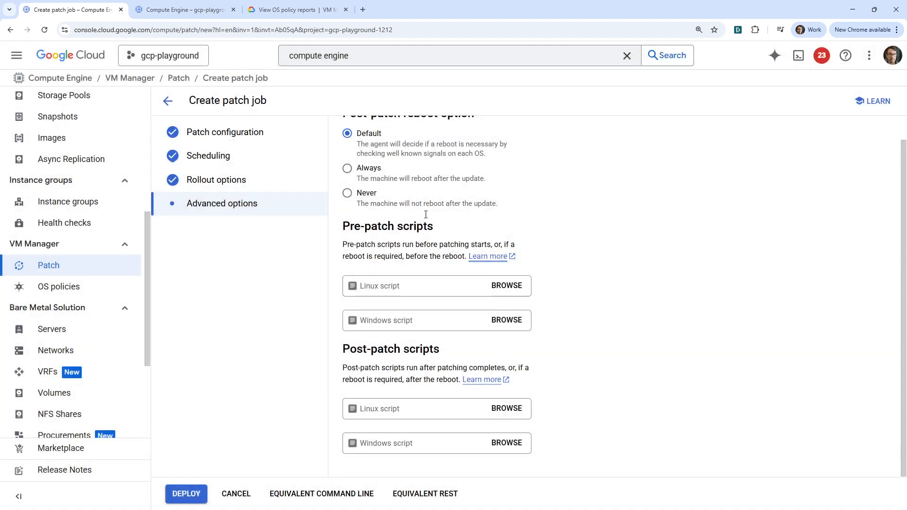
click(189, 493)
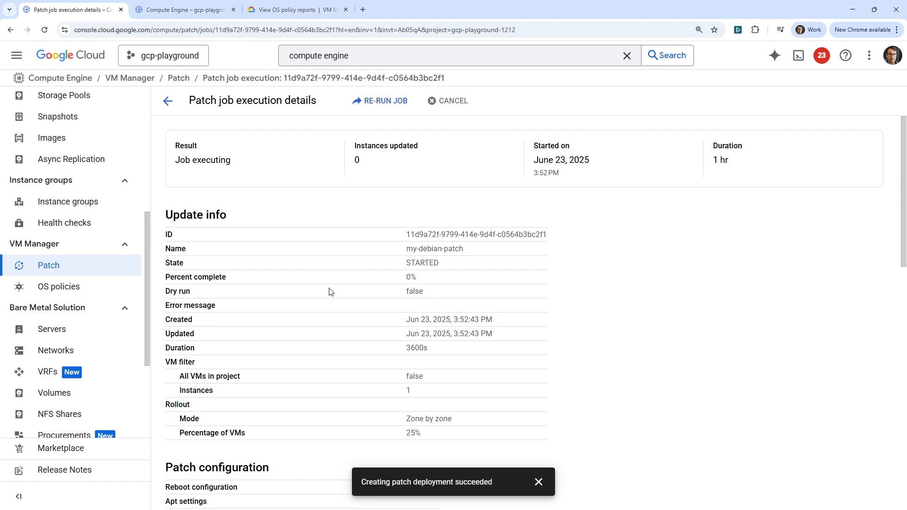
- Examine the patch job's execution details, including percent complete, duration, patch configuration and updated VM instances
scroll(376, 302, down, 5)
scroll(381, 245, up, 5)
drag(302, 277, 470, 279)
scroll(316, 444, down, 6)
scroll(316, 458, up, 6)
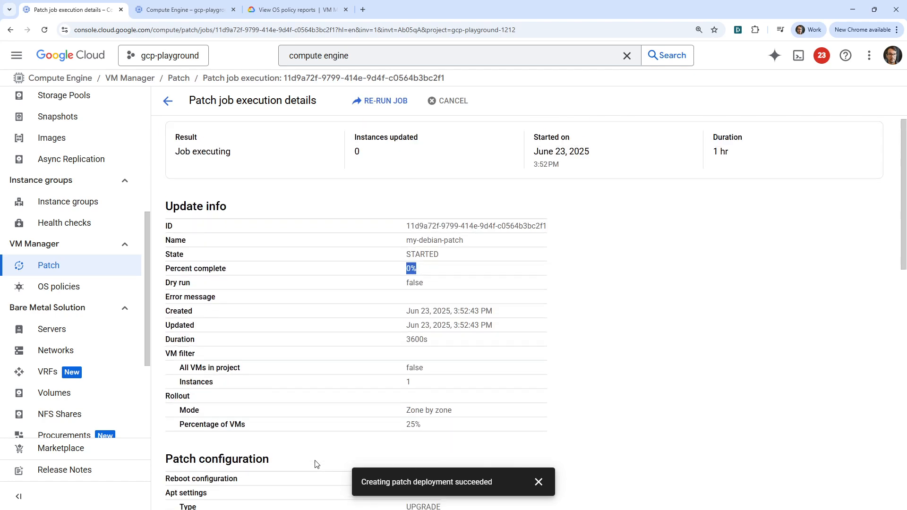
drag(739, 162, 686, 162)
click(604, 243)
scroll(373, 397, down, 10)
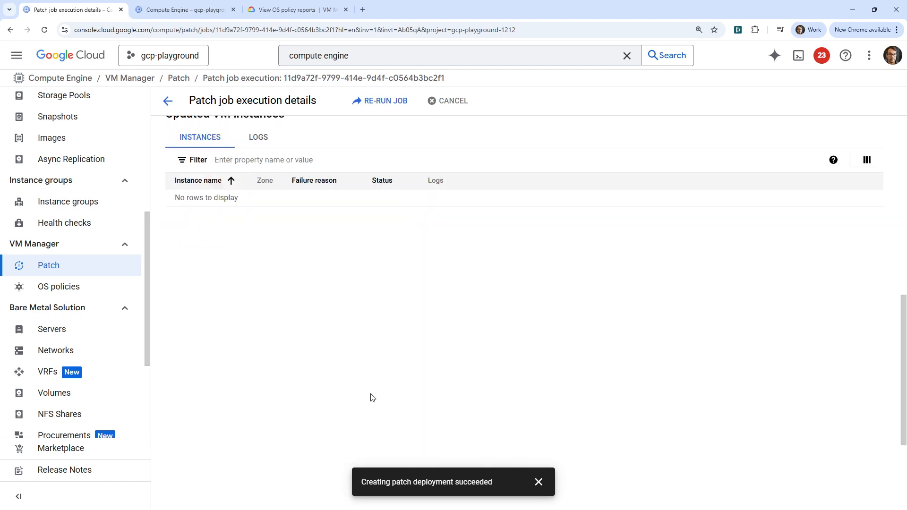
scroll(373, 398, up, 2)
- Reload the patch job execution details twice to check its percent complete and updated VM instances
click(312, 28)
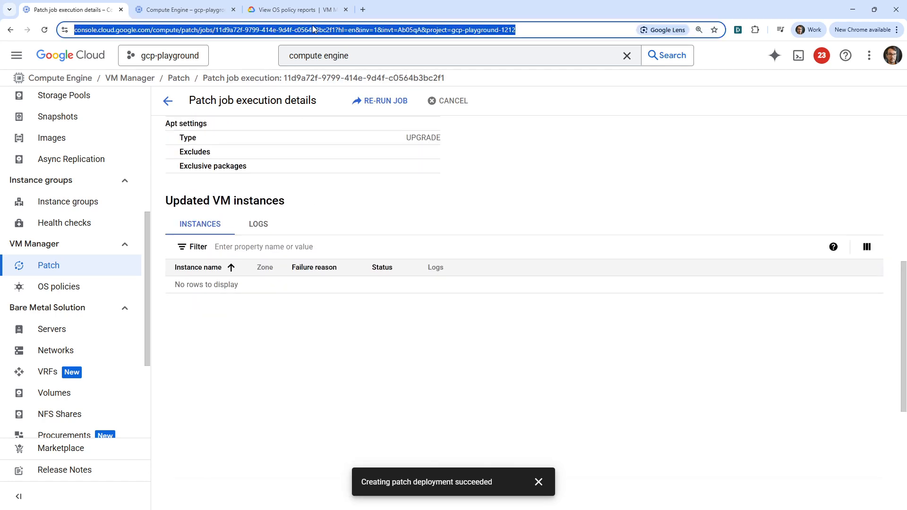
key(Return)
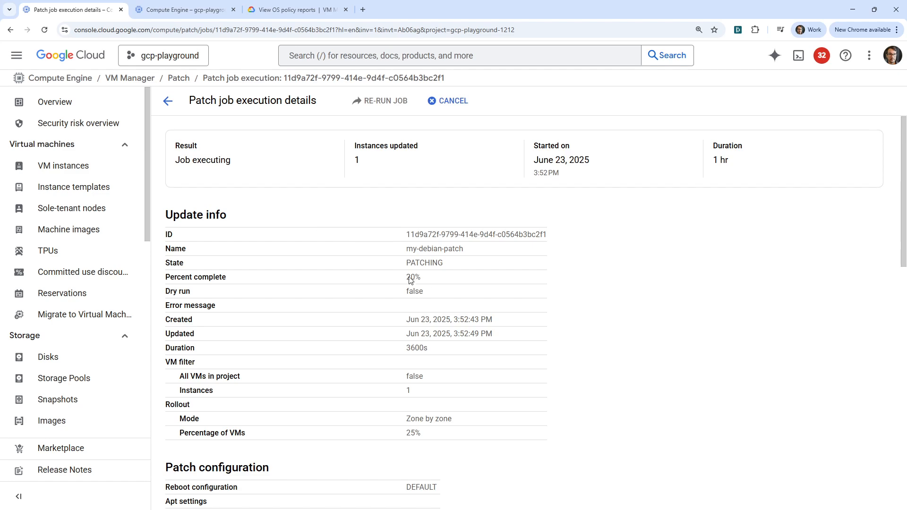
drag(435, 282, 378, 282)
scroll(274, 198, down, 6)
scroll(273, 209, up, 2)
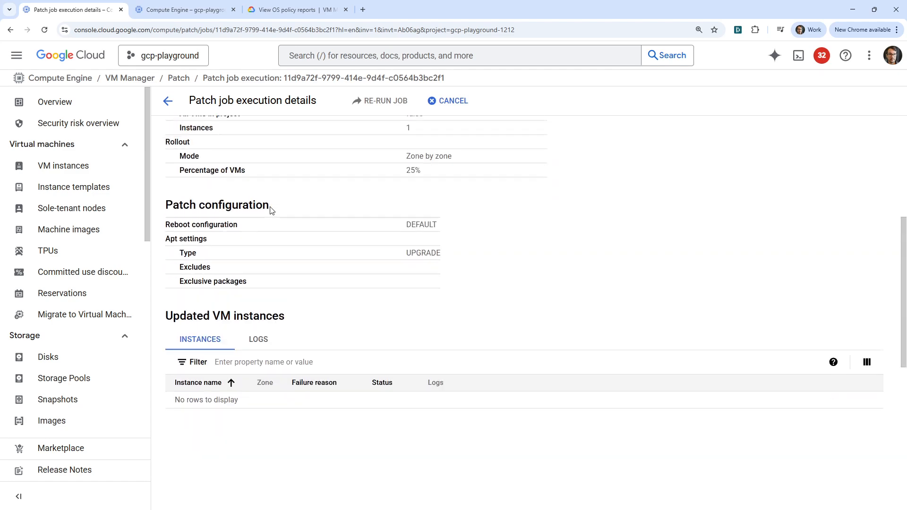
click(296, 30)
key(Return)
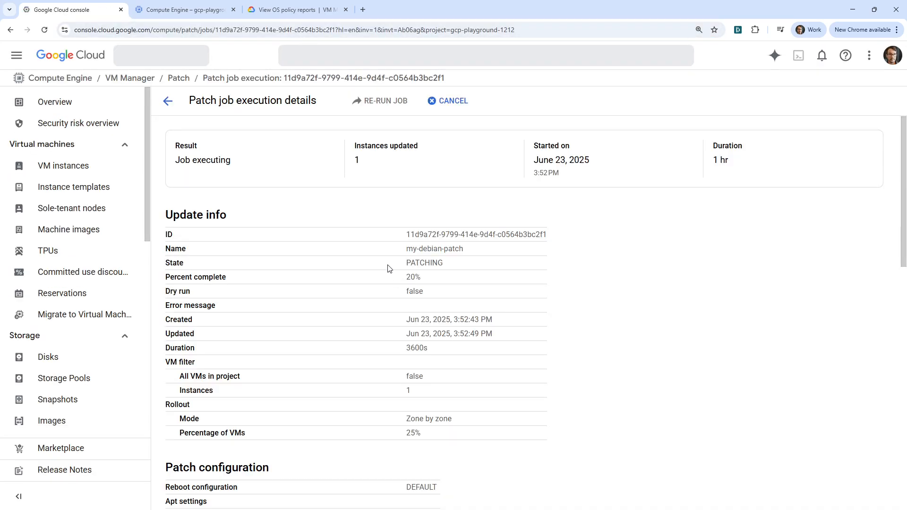
- Open the patched VM instance's logs from the patch job, examine the patching entries and rerun the log query
double_click(455, 281)
scroll(468, 281, down, 6)
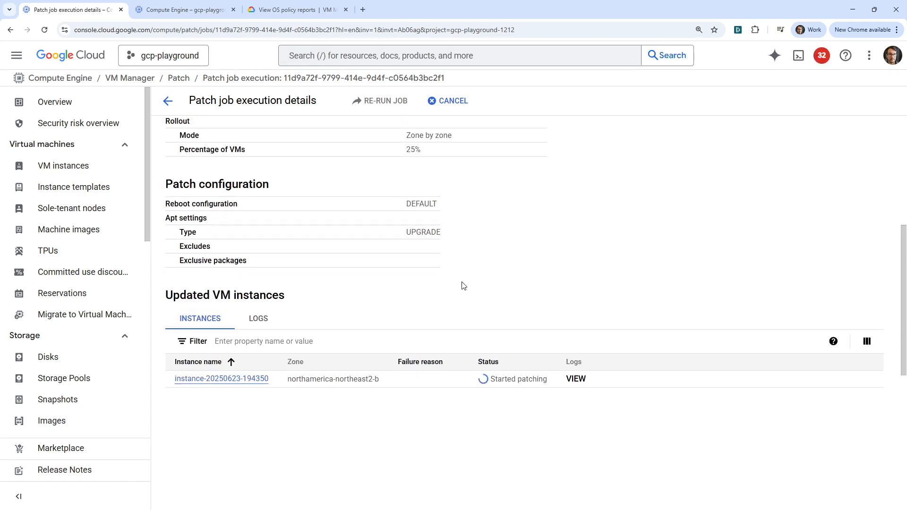
click(575, 379)
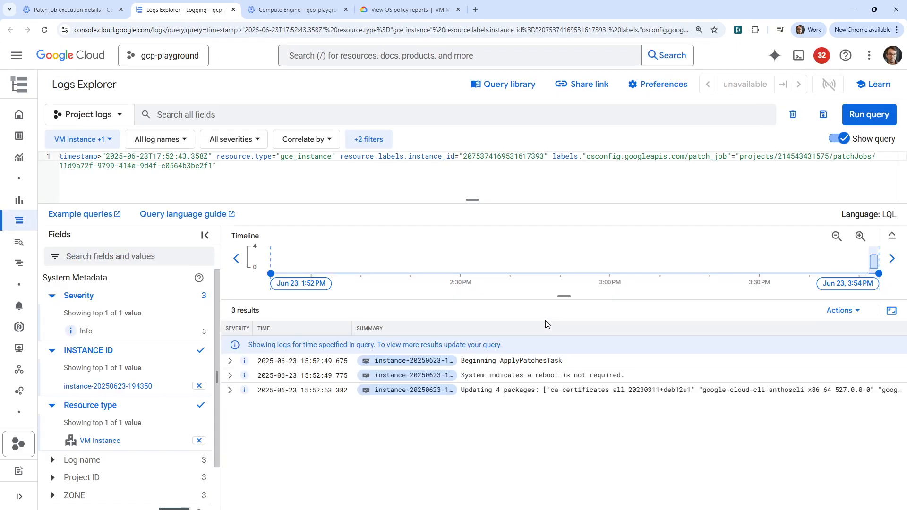
drag(520, 375, 623, 393)
drag(469, 360, 577, 364)
click(869, 115)
click(854, 125)
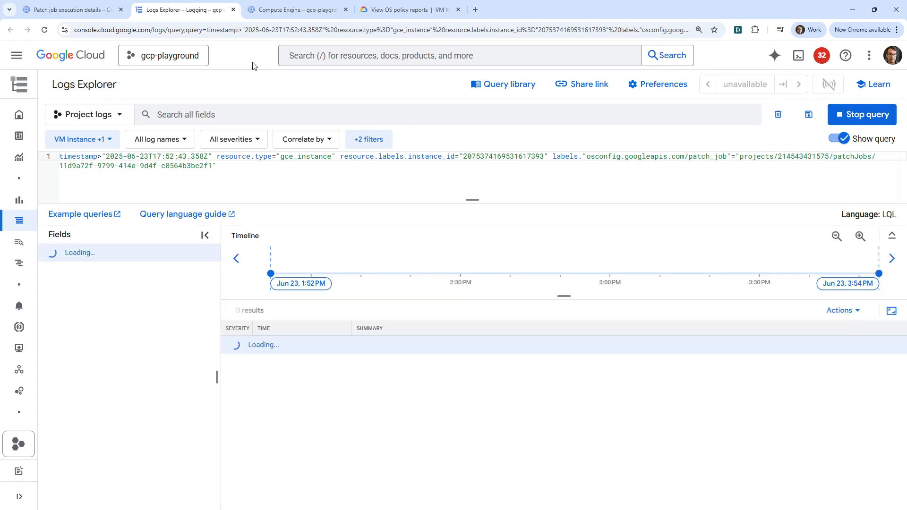
- Return to the patch job execution details and check the job's result, state, percent complete and the updated VM instance's status
click(70, 11)
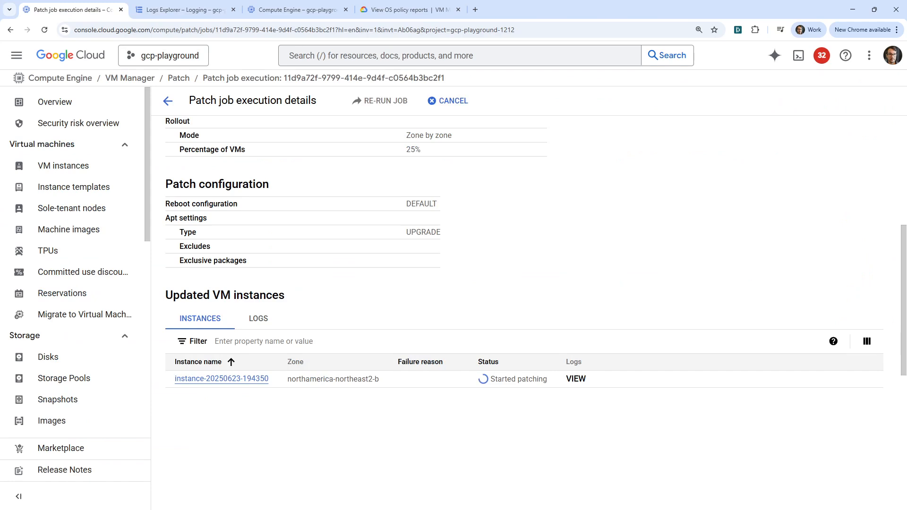
scroll(195, 374, up, 2)
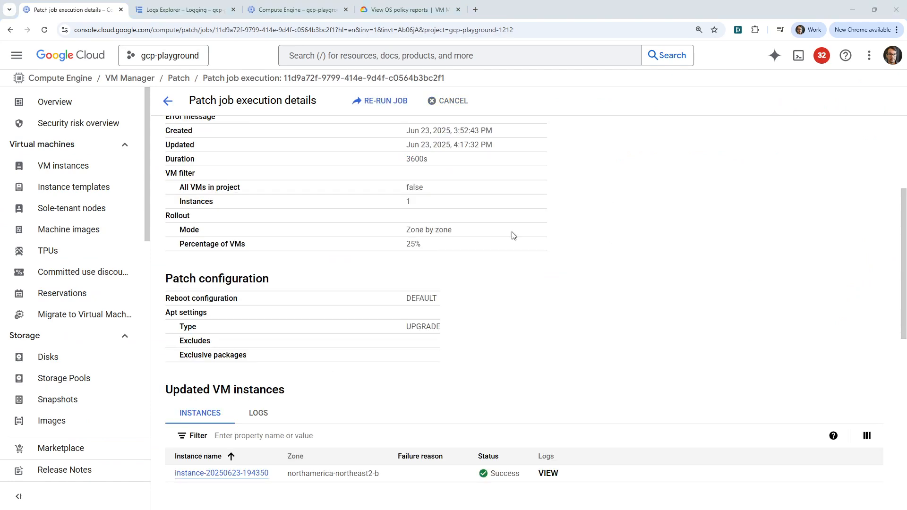
scroll(527, 302, up, 3)
scroll(527, 302, up, 1)
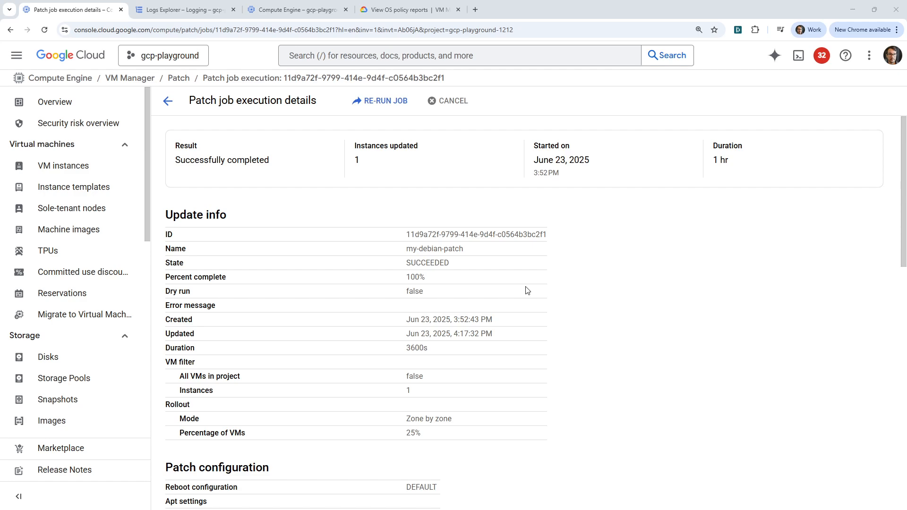
scroll(491, 258, down, 6)
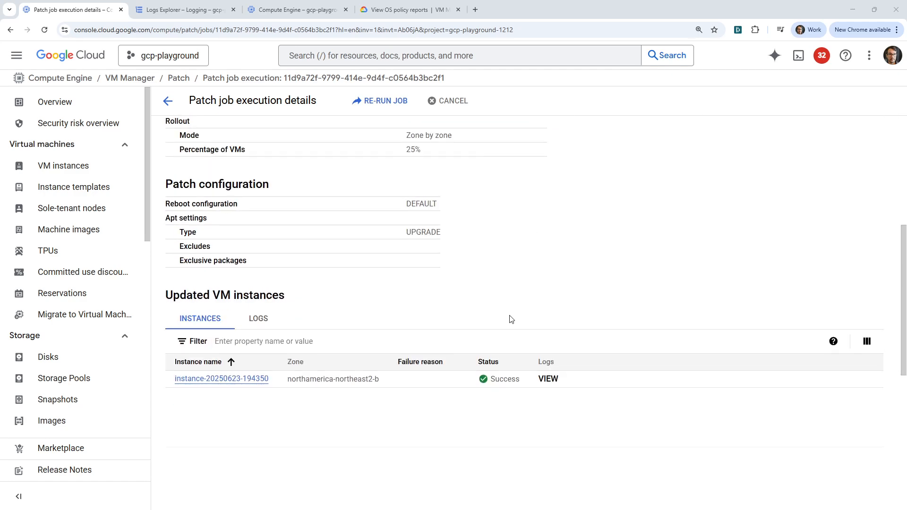
scroll(274, 202, up, 6)
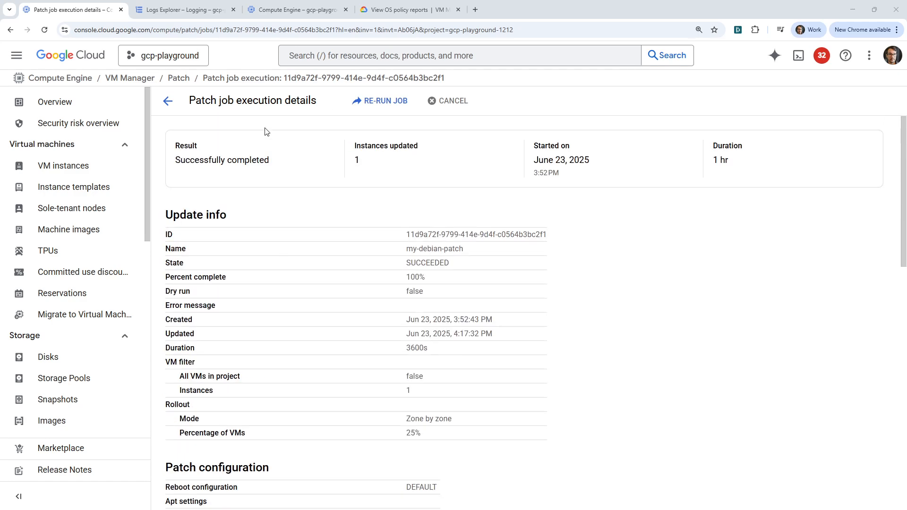